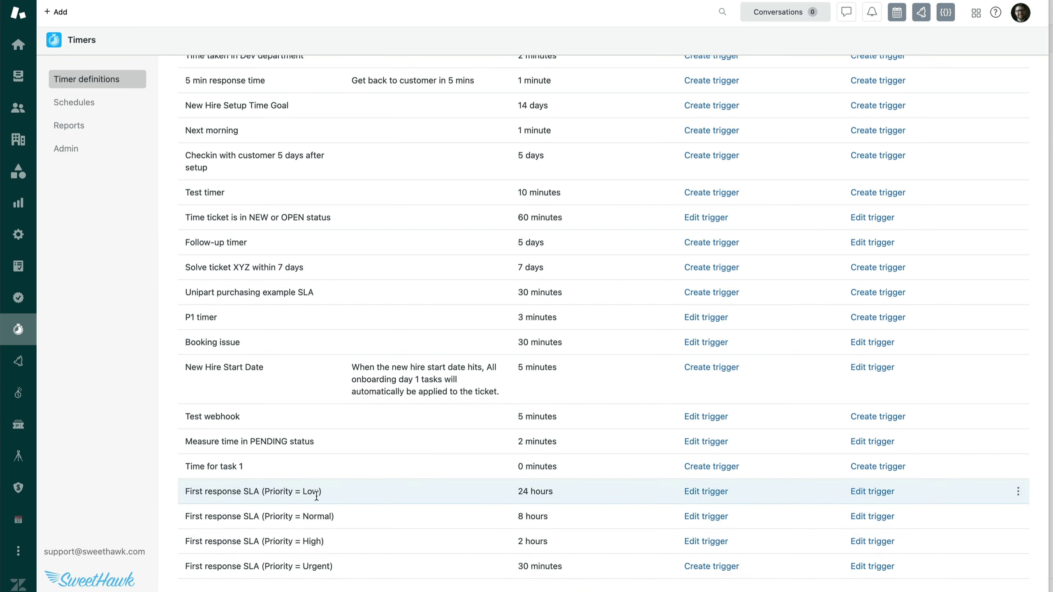
{"action": "left_click", "coordinate": [282, 490]}
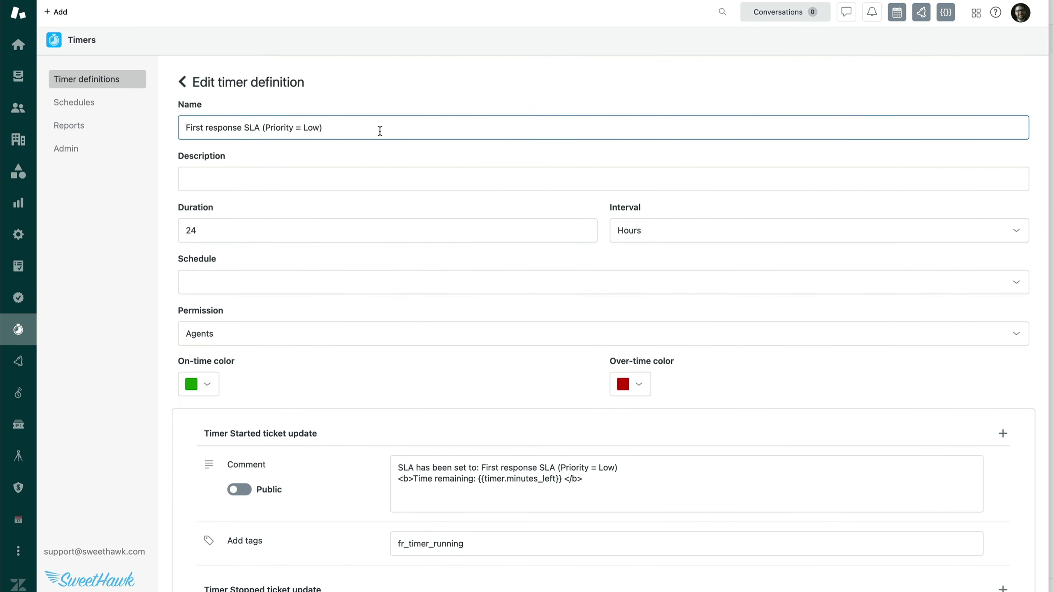
{"action": "left_click", "coordinate": [211, 115]}
{"action": "left_click", "coordinate": [205, 223]}
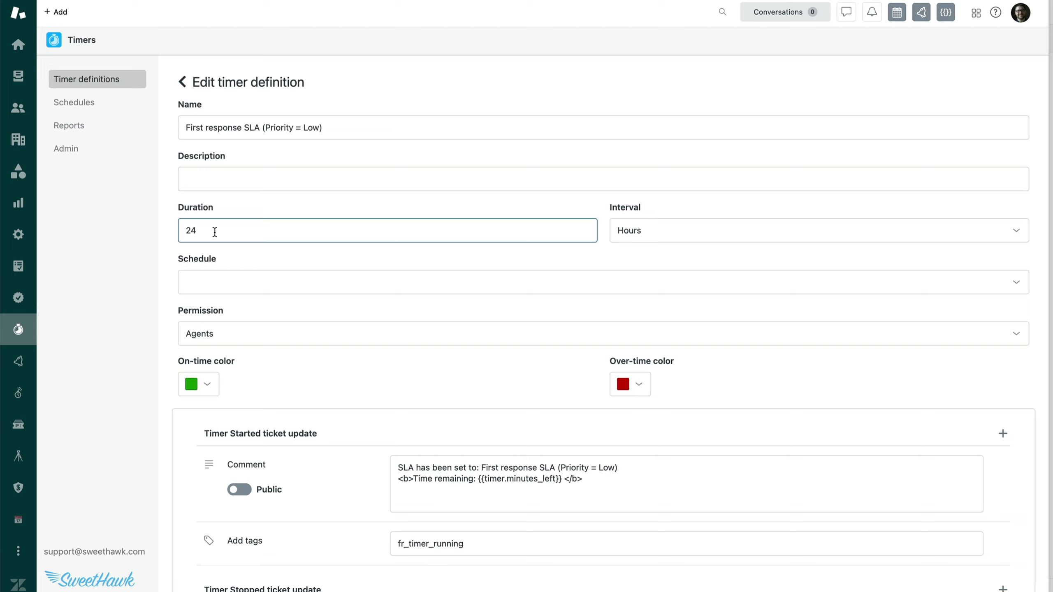
{"action": "left_click", "coordinate": [235, 135]}
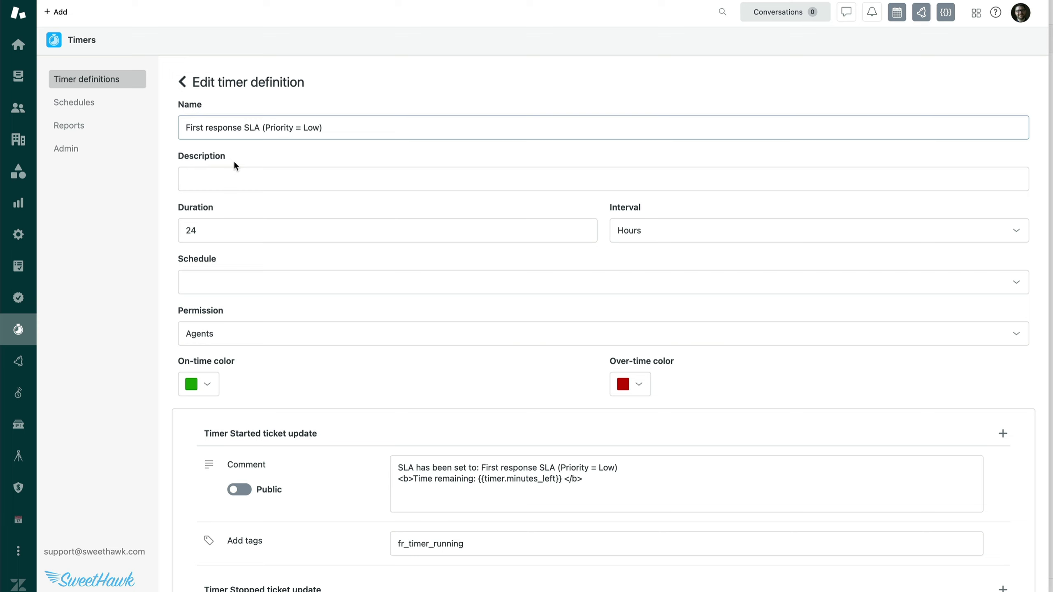
{"action": "scroll", "coordinate": [277, 282], "scroll_direction": "down", "scroll_amount": 5}
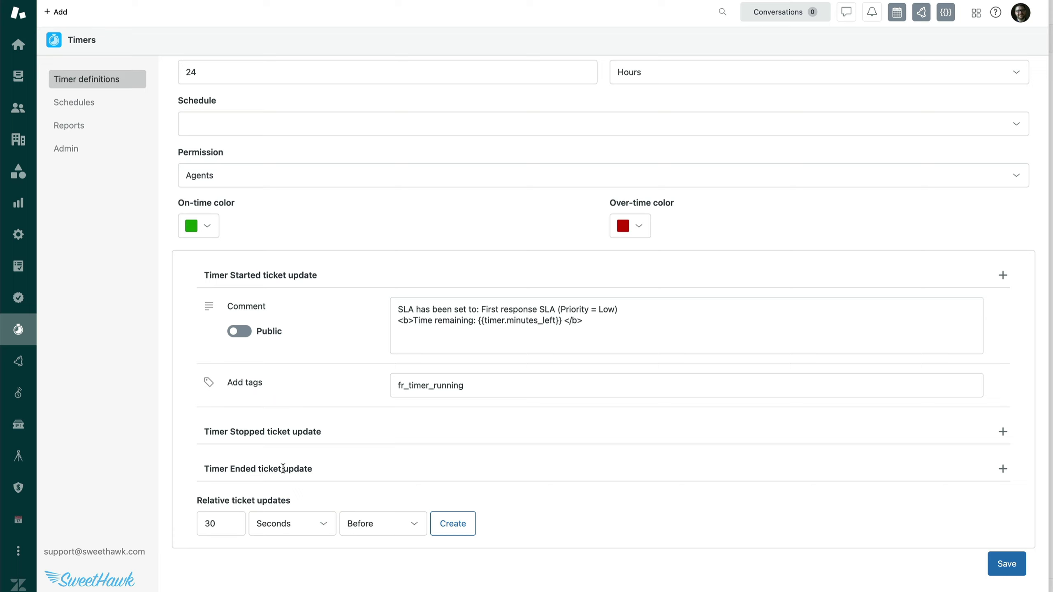
{"action": "left_click", "coordinate": [205, 79]}
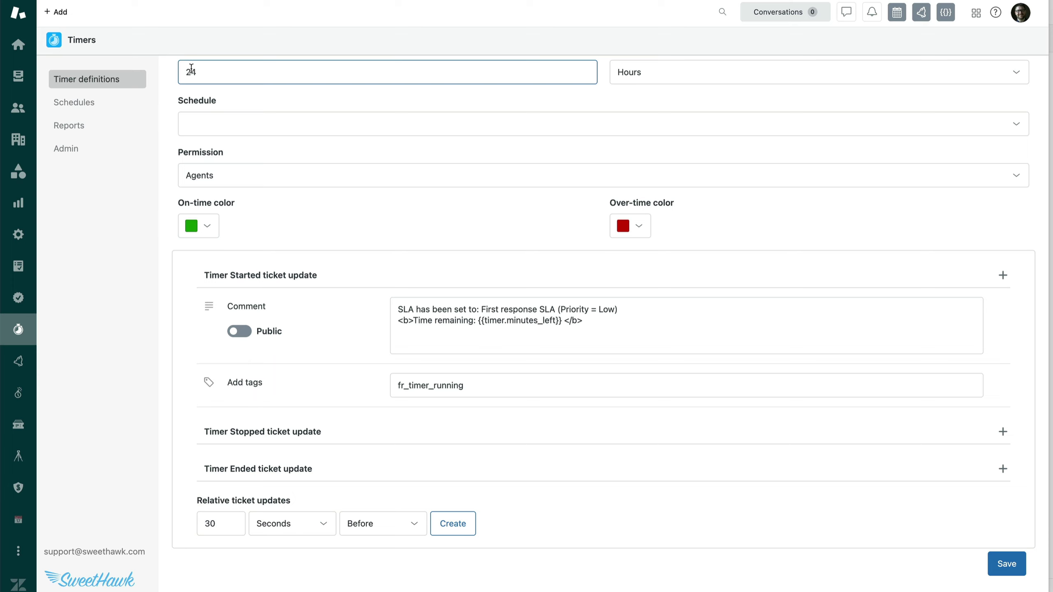
{"action": "scroll", "coordinate": [191, 70], "scroll_direction": "up", "scroll_amount": 1}
{"action": "scroll", "coordinate": [193, 100], "scroll_direction": "down", "scroll_amount": 1}
{"action": "left_click", "coordinate": [331, 429]}
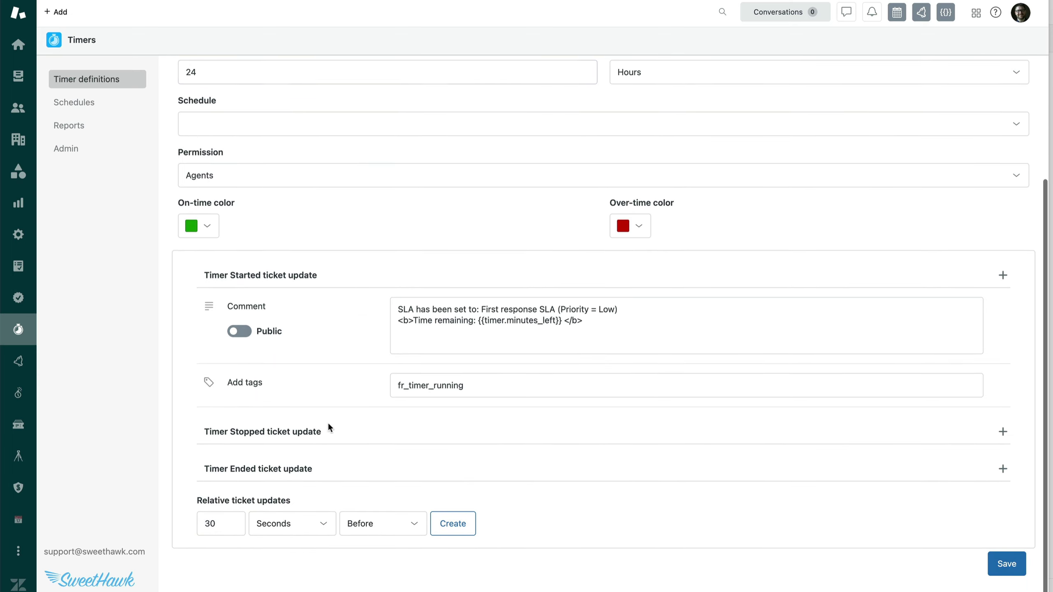
Step: Add a Timer Ended comment reading 'OH NO!!! SLA BREACHED' to the Low-priority timer
{"action": "left_click", "coordinate": [1003, 468]}
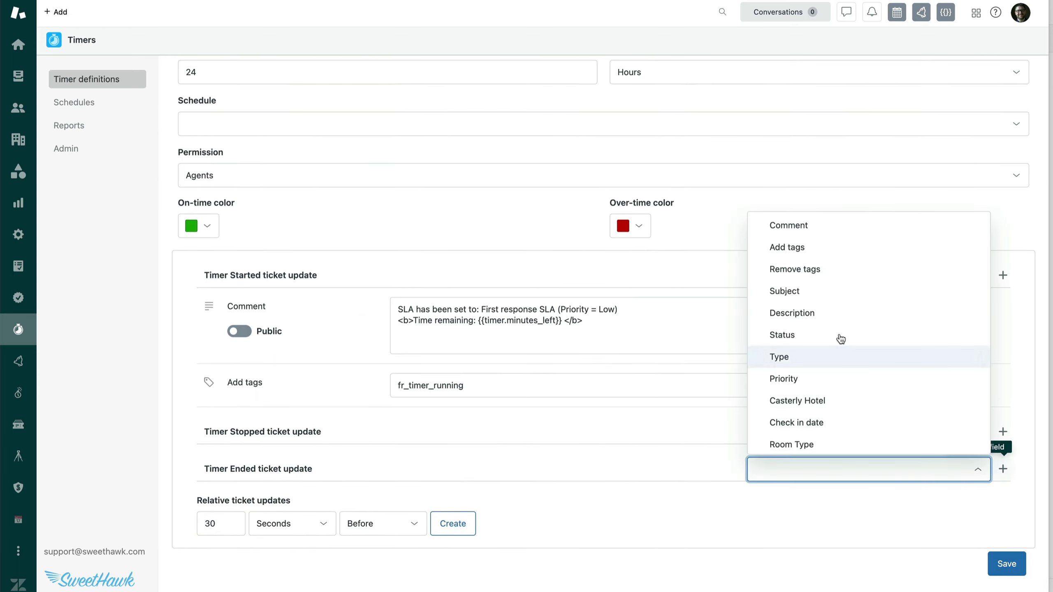
{"action": "left_click", "coordinate": [825, 233]}
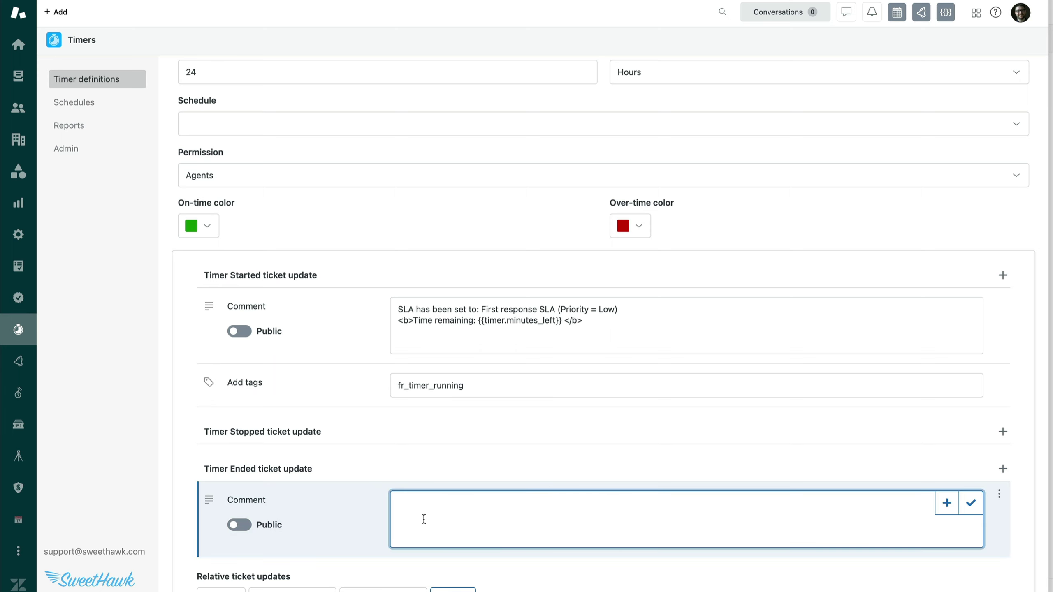
{"action": "type", "text": "OH NO!!! SLA BREACHED"}
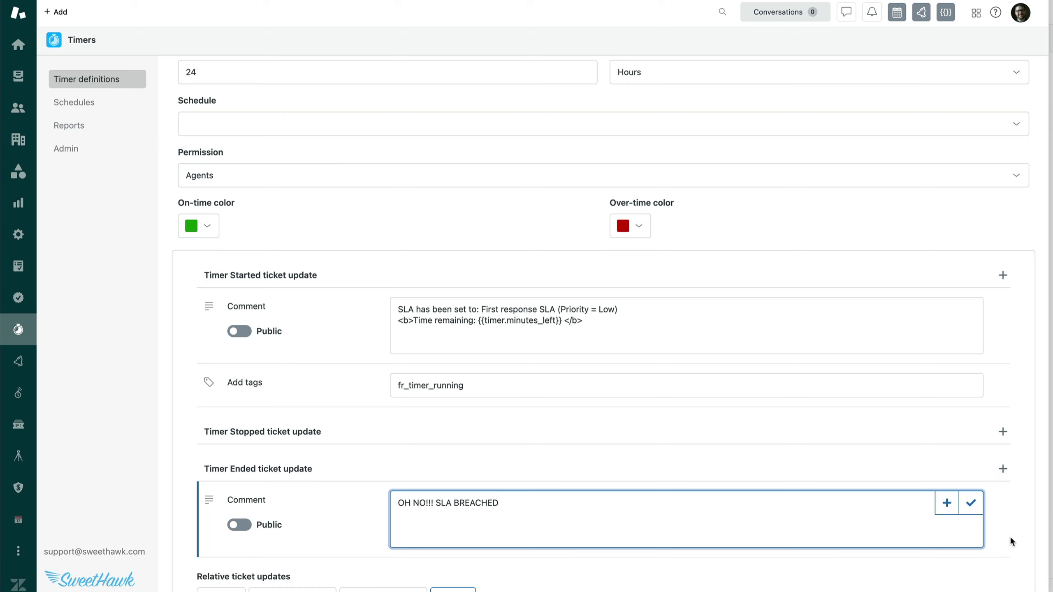
{"action": "scroll", "coordinate": [1009, 541], "scroll_direction": "down", "scroll_amount": 2}
{"action": "scroll", "coordinate": [864, 399], "scroll_direction": "up", "scroll_amount": 5}
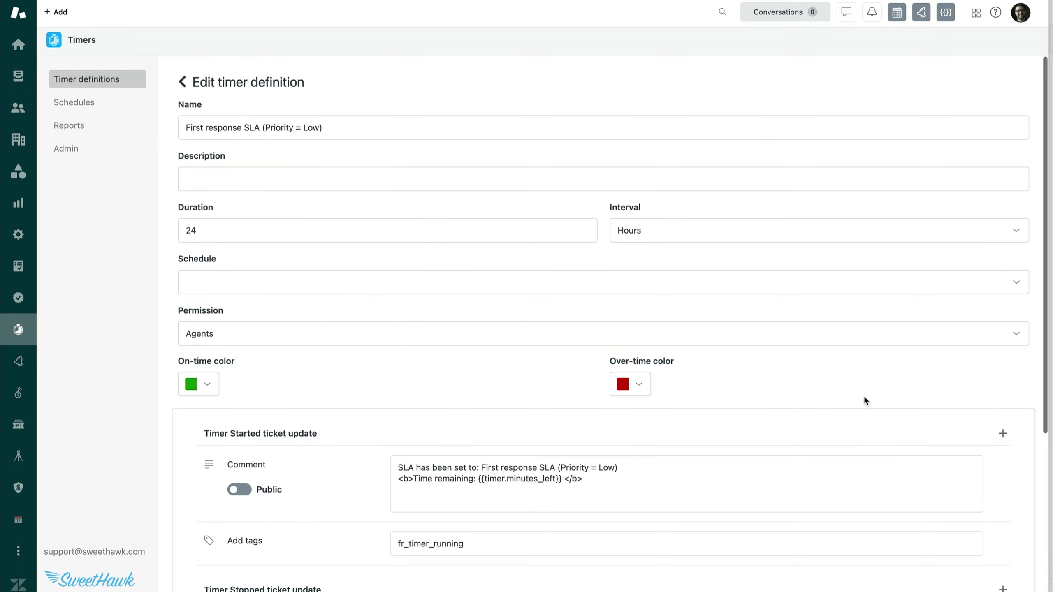
Step: Go back to Timer definitions and scroll to the First response SLA rows, including Low at 24 hours
{"action": "left_click", "coordinate": [182, 81]}
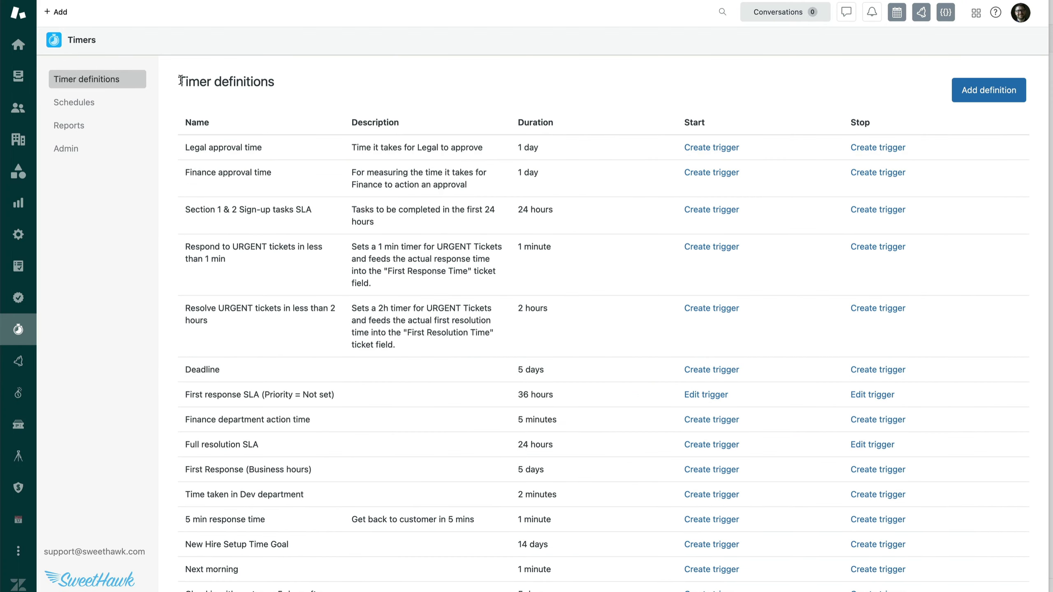
{"action": "scroll", "coordinate": [496, 489], "scroll_direction": "down", "scroll_amount": 10}
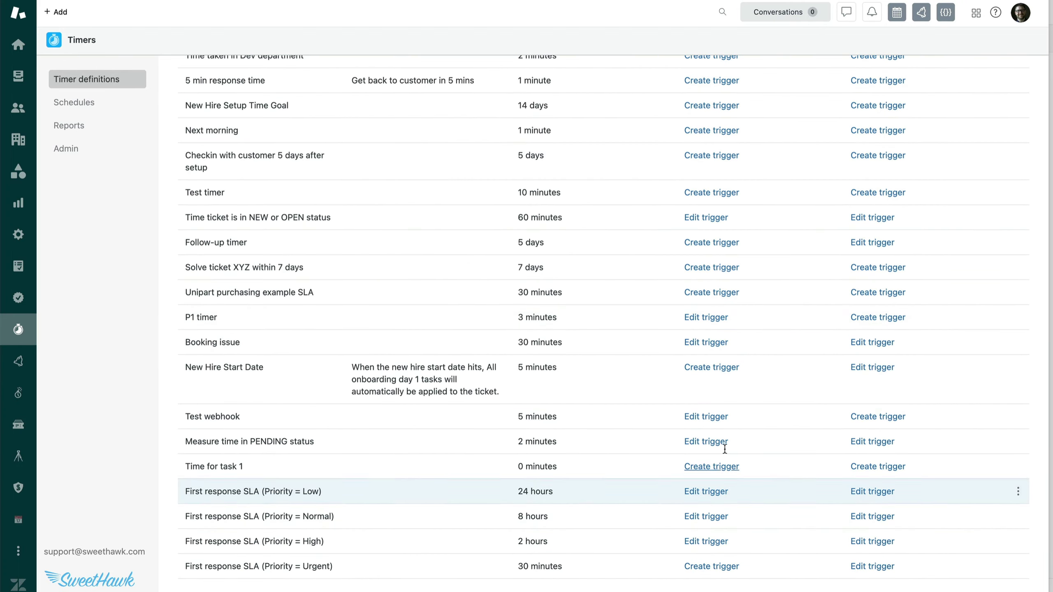
{"action": "scroll", "coordinate": [725, 448], "scroll_direction": "up", "scroll_amount": 10}
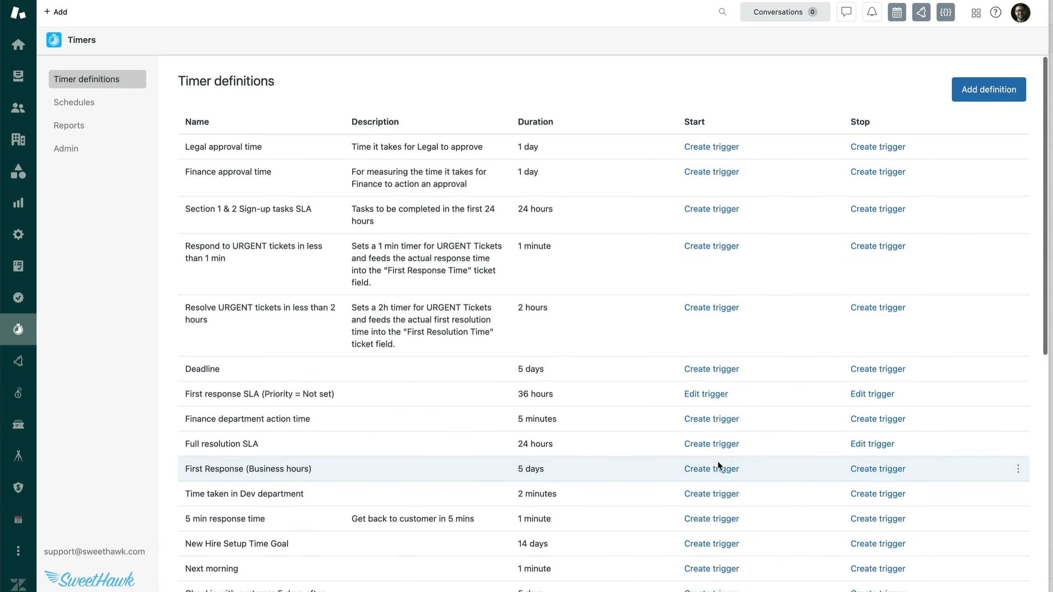
{"action": "scroll", "coordinate": [713, 472], "scroll_direction": "down", "scroll_amount": 10}
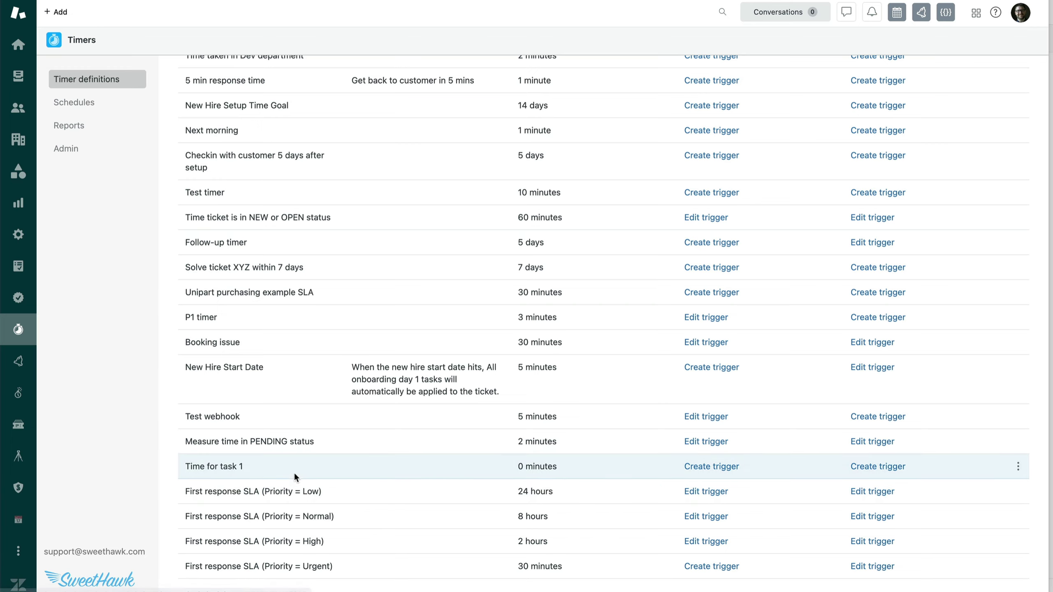
Step: Open the Low-priority start trigger and review its App - Timers - Start First response SLA webhook action
{"action": "left_click", "coordinate": [704, 491]}
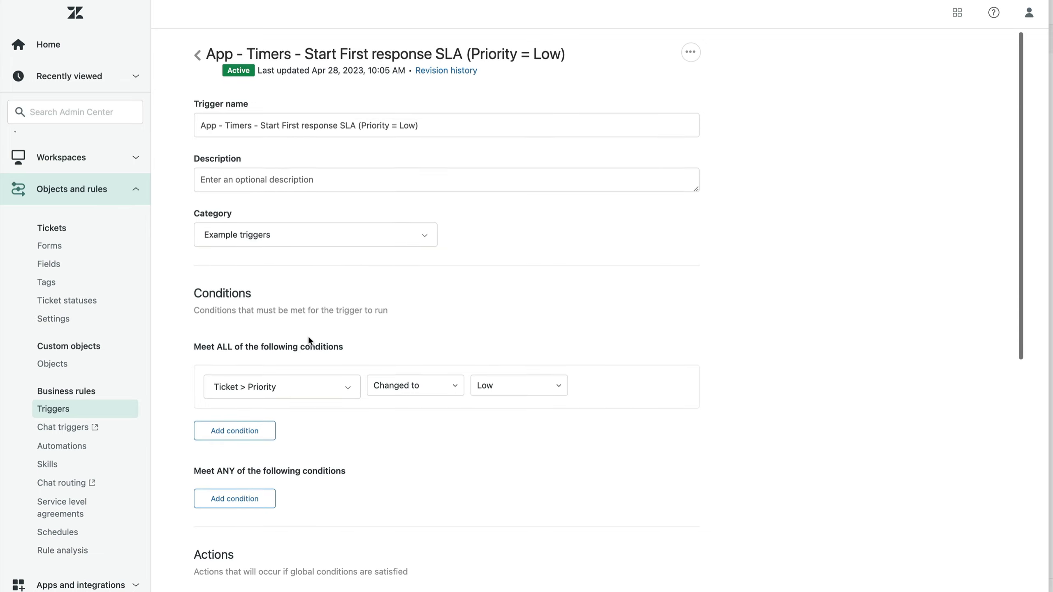
{"action": "scroll", "coordinate": [307, 336], "scroll_direction": "down", "scroll_amount": 4}
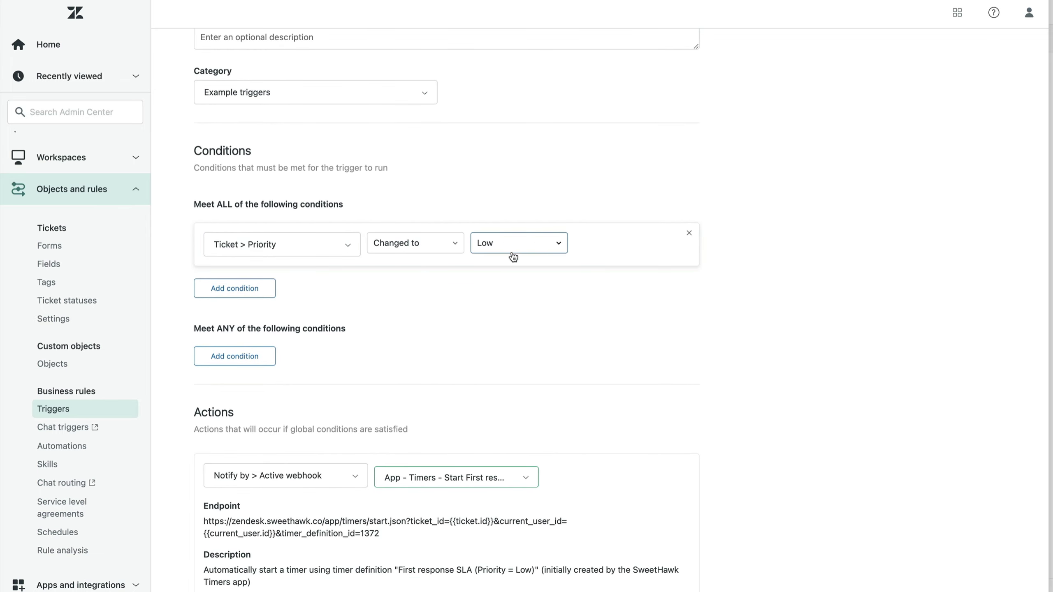
{"action": "scroll", "coordinate": [557, 323], "scroll_direction": "down", "scroll_amount": 3}
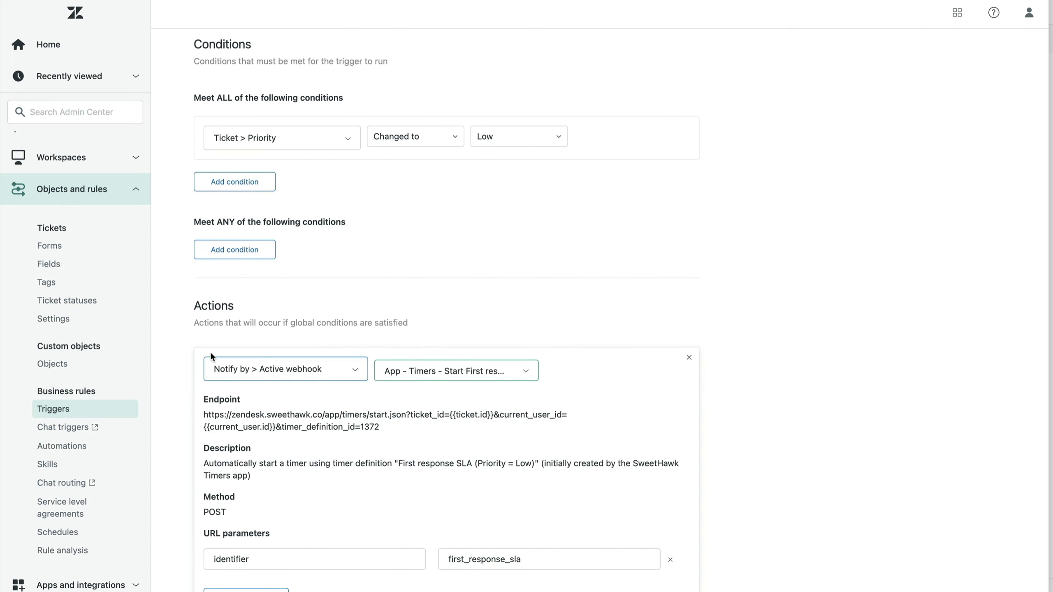
{"action": "left_click", "coordinate": [515, 372]}
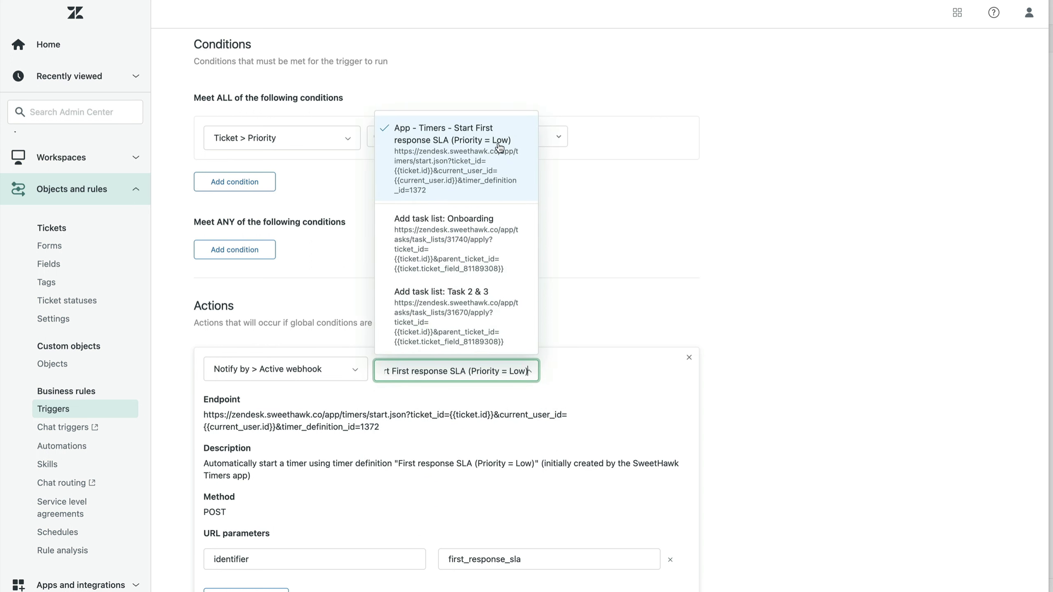
{"action": "left_click", "coordinate": [638, 320]}
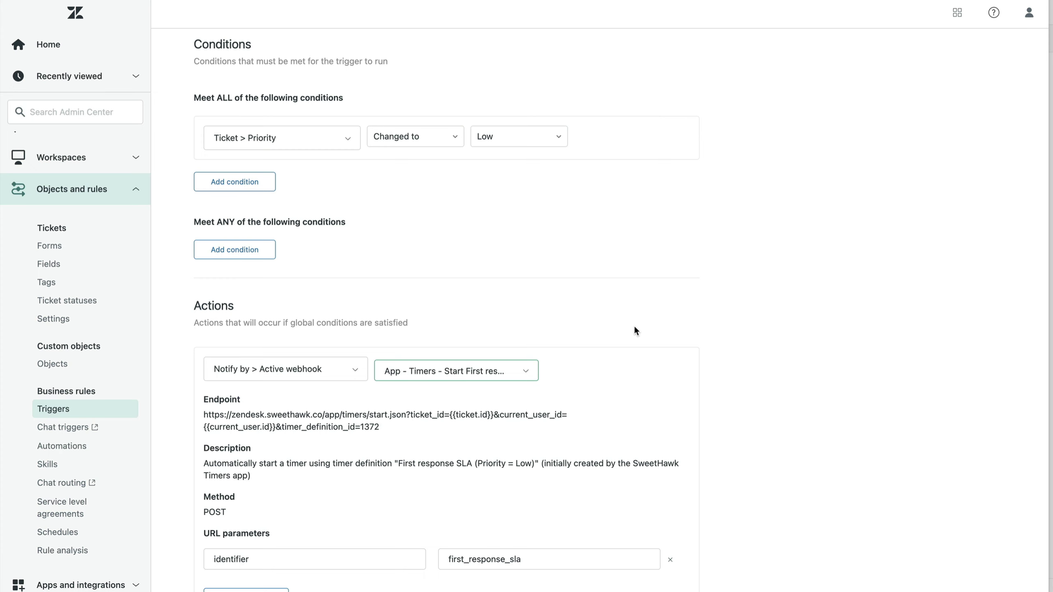
{"action": "scroll", "coordinate": [587, 322], "scroll_direction": "down", "scroll_amount": 4}
{"action": "left_click_drag", "start_coordinate": [270, 394], "coordinate": [200, 390]}
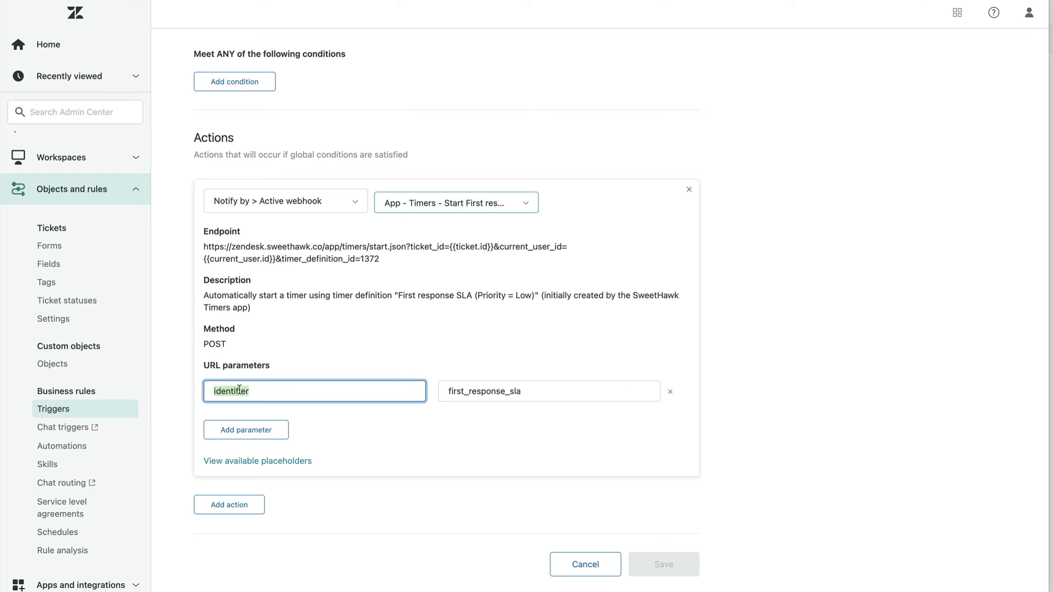
{"action": "left_click", "coordinate": [562, 392]}
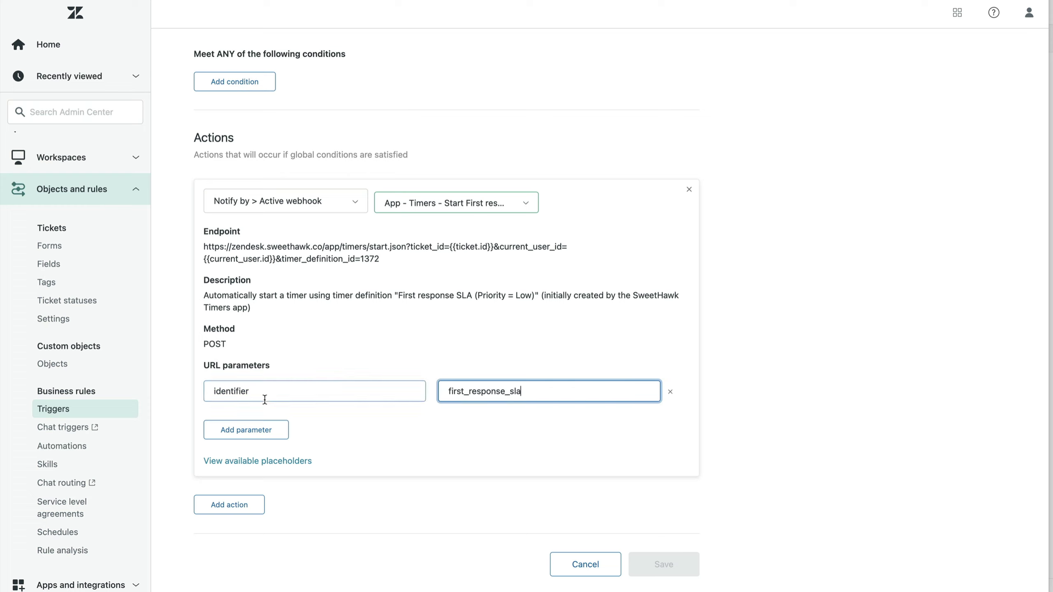
{"action": "left_click_drag", "start_coordinate": [282, 388], "coordinate": [204, 386]}
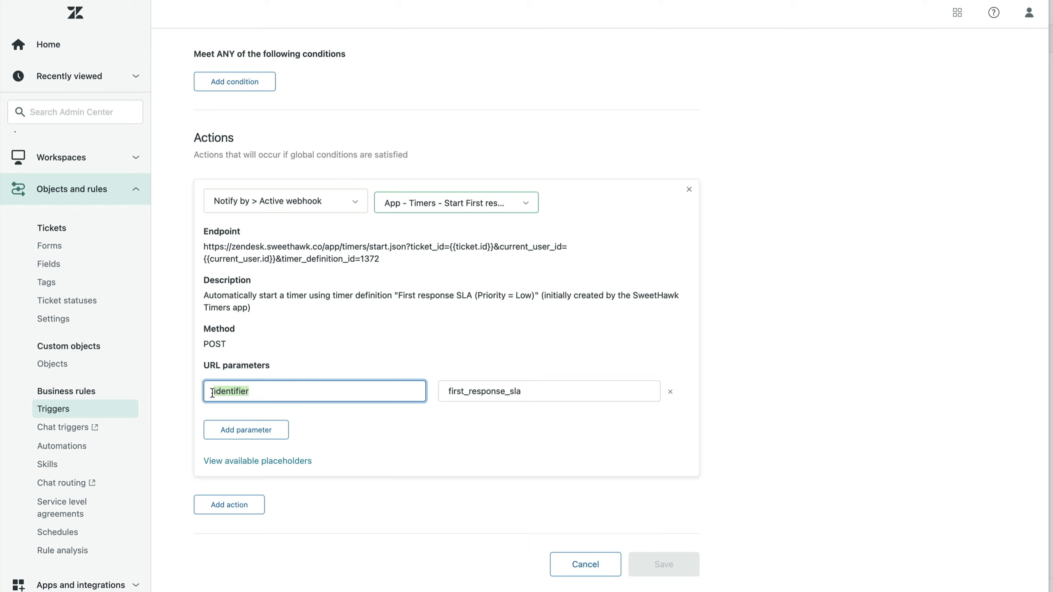
{"action": "left_click", "coordinate": [524, 392]}
{"action": "left_click_drag", "start_coordinate": [525, 394], "coordinate": [446, 390]}
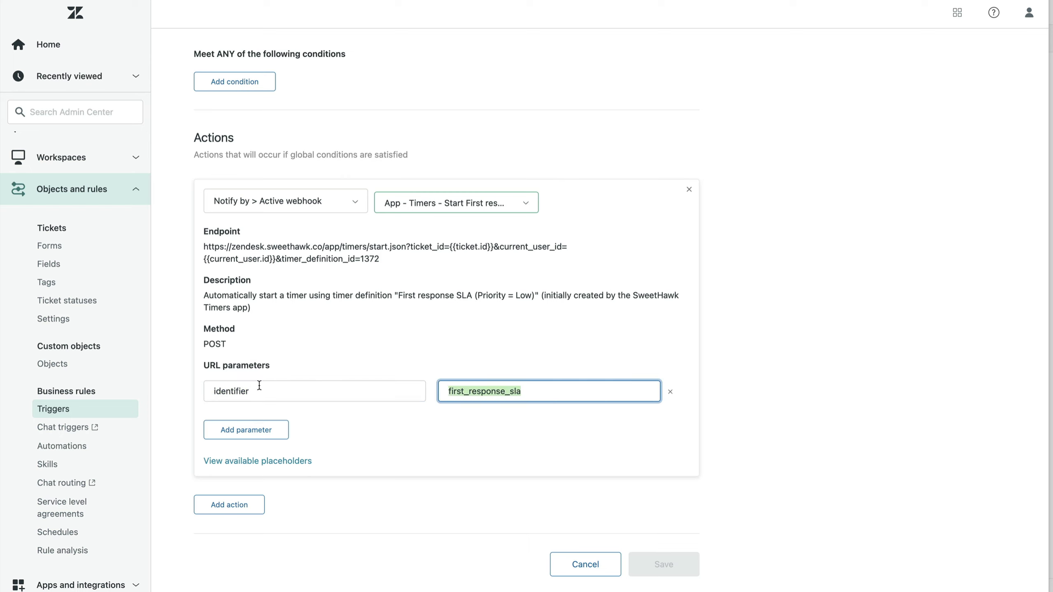
{"action": "left_click_drag", "start_coordinate": [258, 391], "coordinate": [209, 390]}
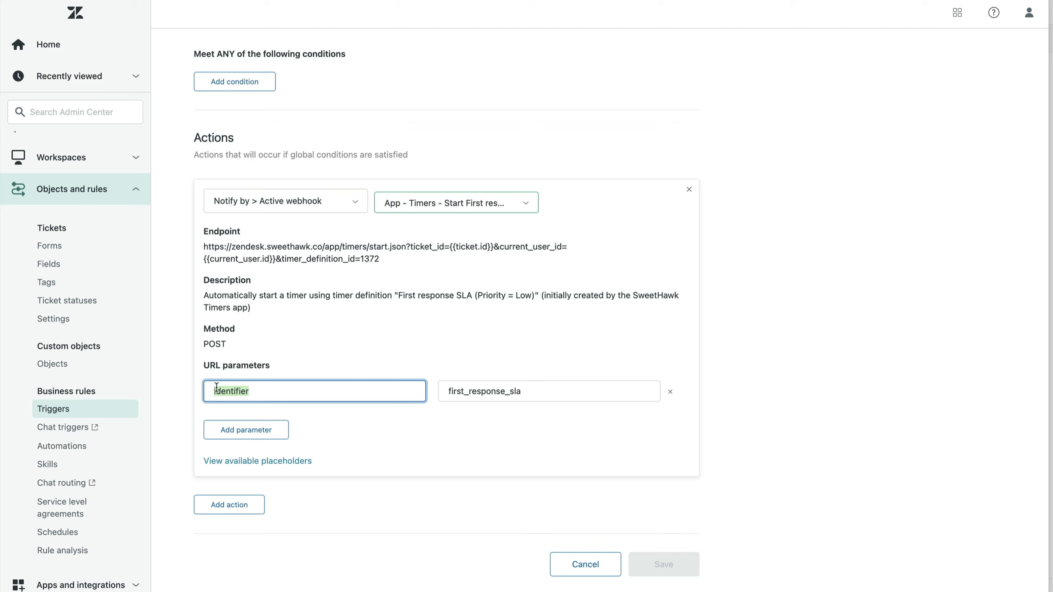
{"action": "left_click", "coordinate": [264, 392]}
{"action": "left_click_drag", "start_coordinate": [521, 391], "coordinate": [434, 392]}
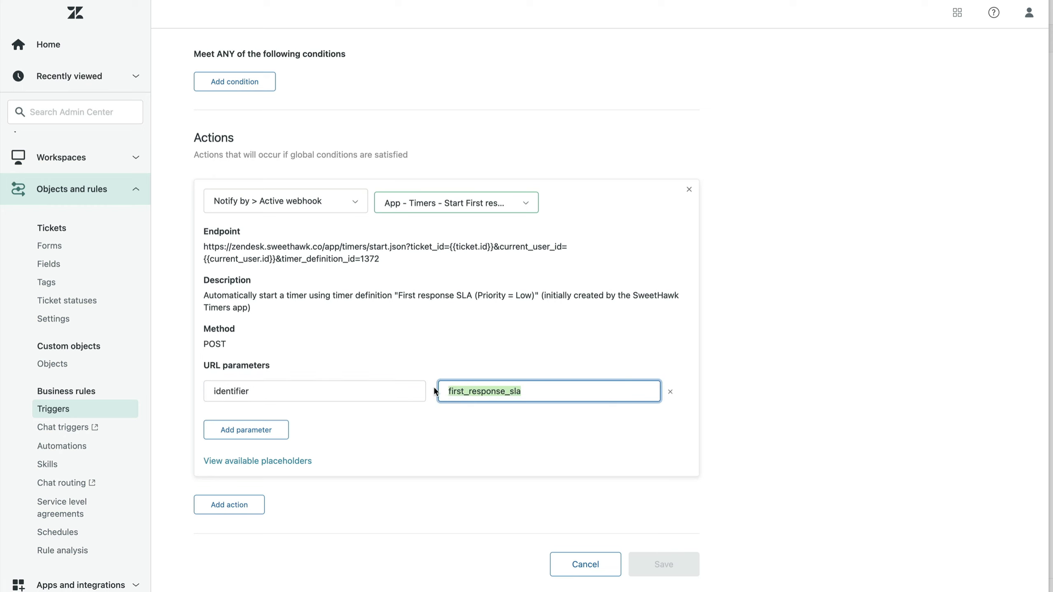
{"action": "left_click", "coordinate": [550, 391]}
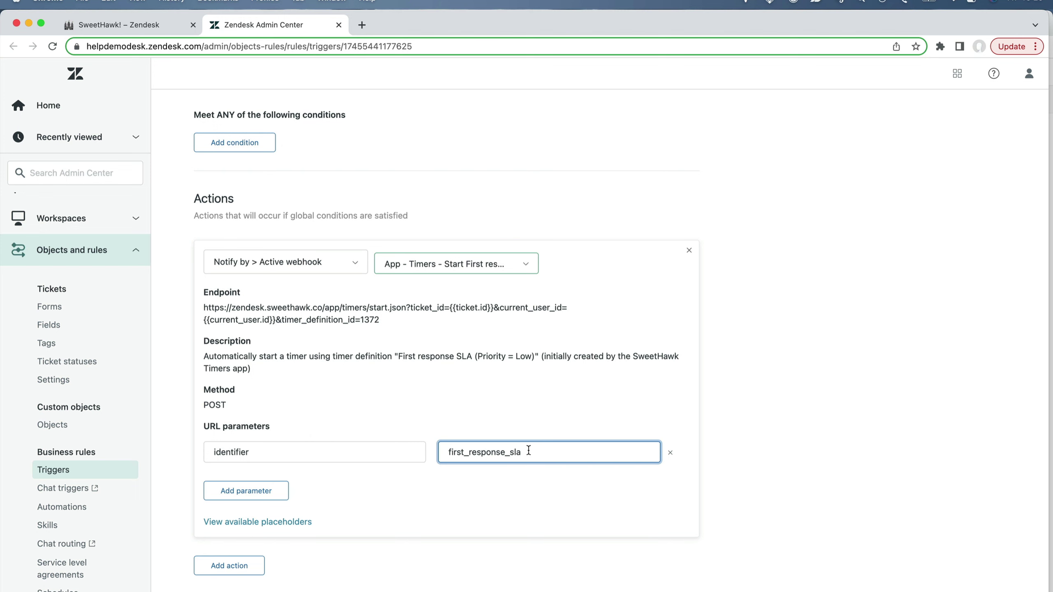
{"action": "left_click_drag", "start_coordinate": [450, 451], "coordinate": [525, 450]}
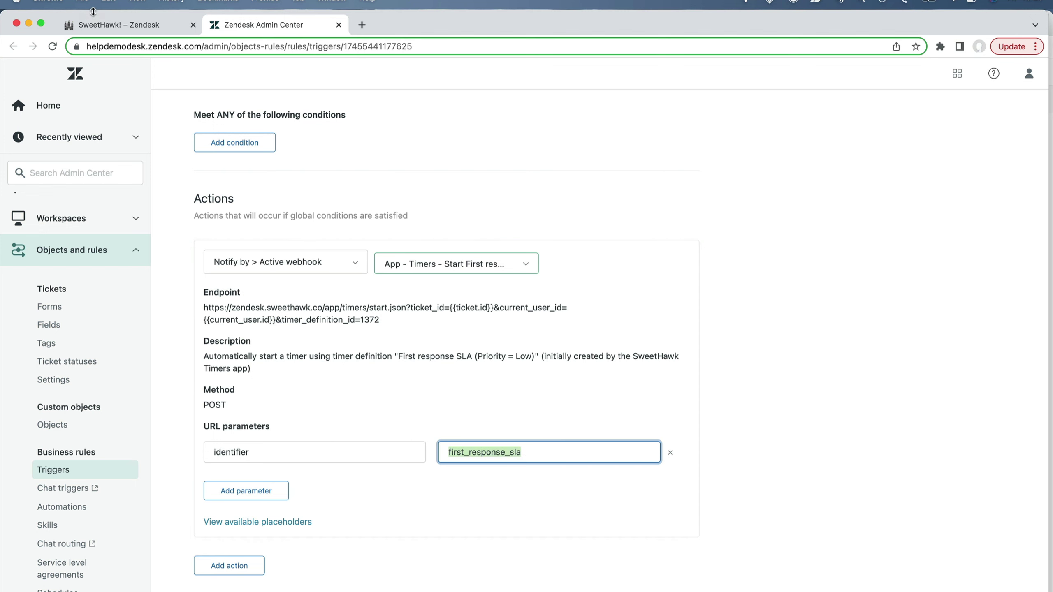
Step: From the SweetHawk list, create a start trigger for the First response SLA (Priority = Urgent) timer
{"action": "left_click", "coordinate": [117, 29]}
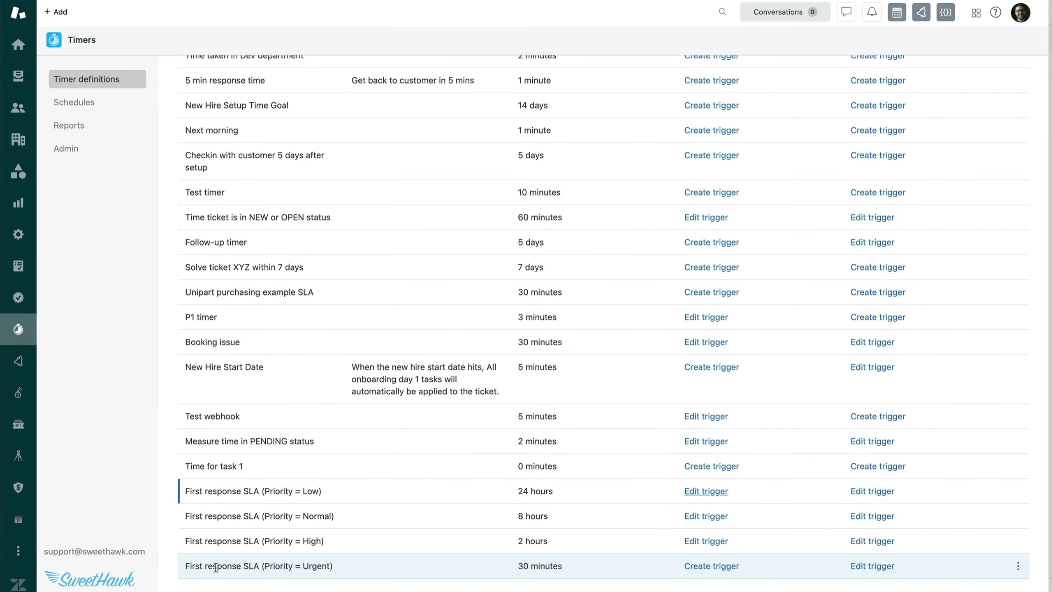
{"action": "left_click", "coordinate": [725, 570]}
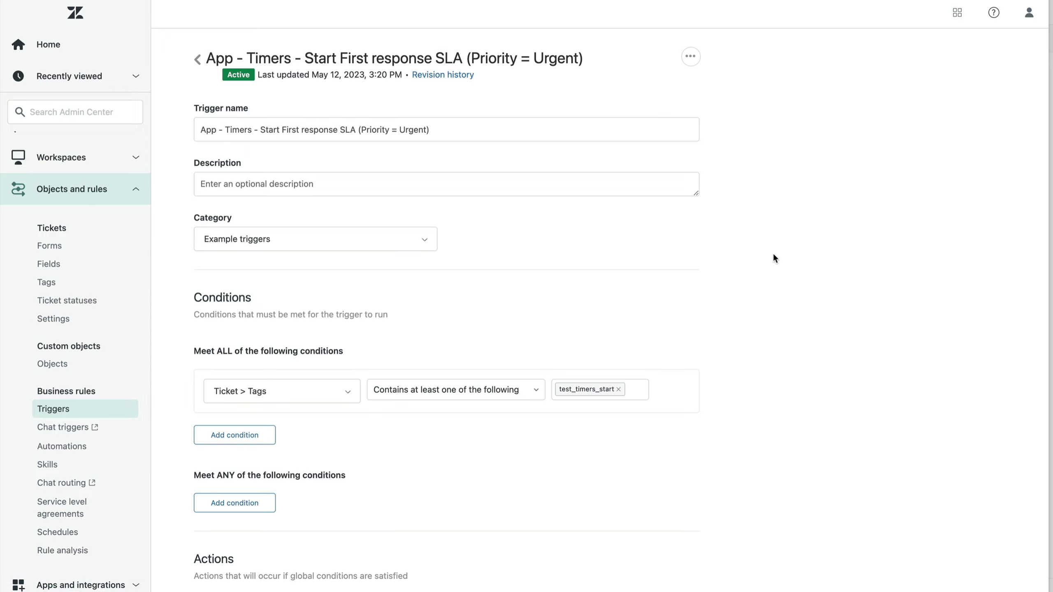
Step: Delete the Ticket > Tags test_timers_start condition and the Ticket > Remove tags action from the Urgent trigger
{"action": "scroll", "coordinate": [765, 270], "scroll_direction": "down", "scroll_amount": 1}
{"action": "scroll", "coordinate": [764, 270], "scroll_direction": "down", "scroll_amount": 3}
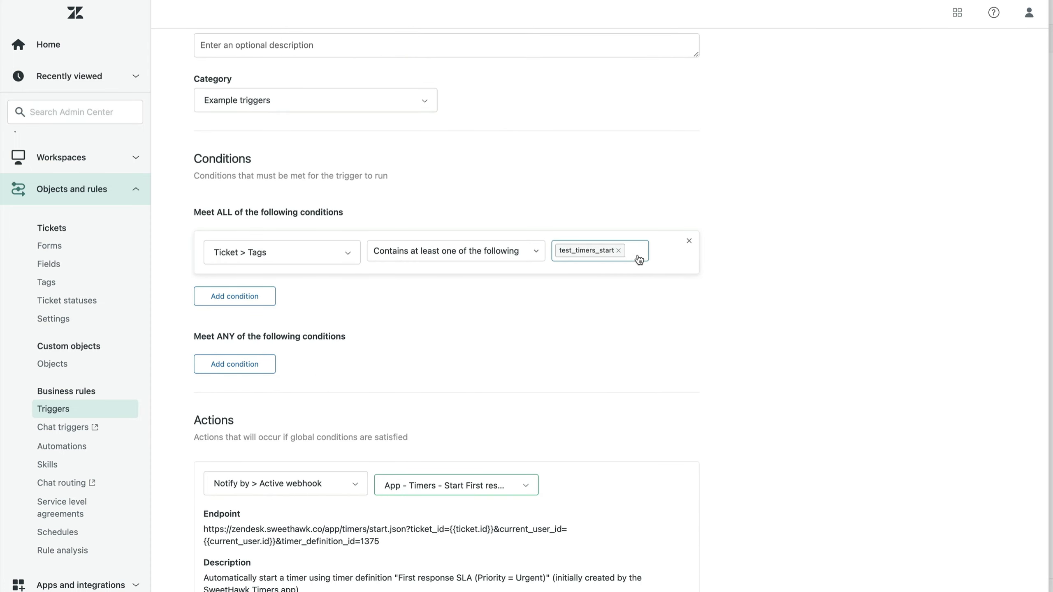
{"action": "left_click", "coordinate": [689, 242]}
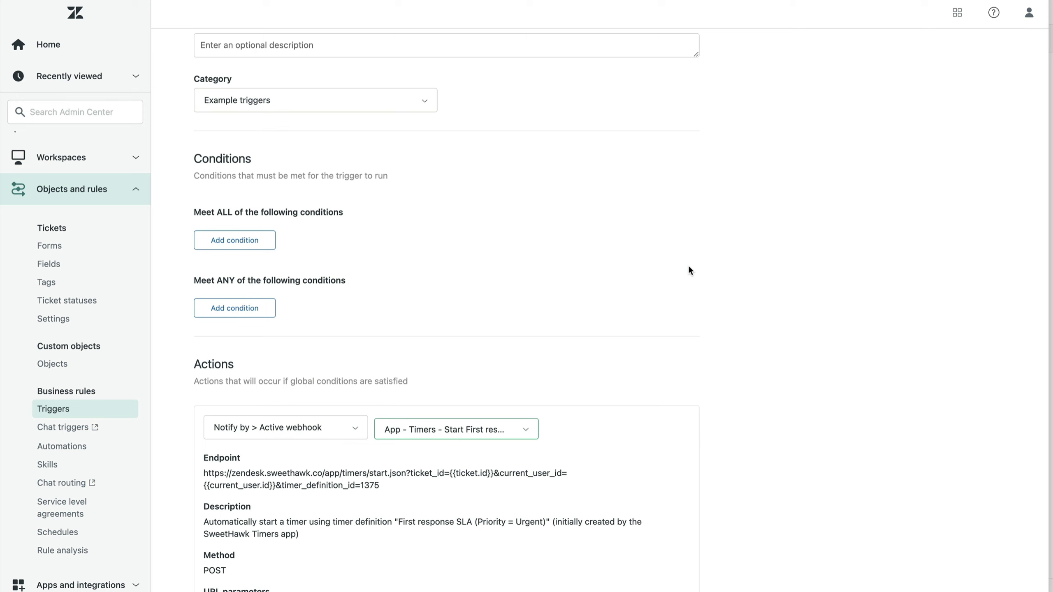
{"action": "scroll", "coordinate": [687, 264], "scroll_direction": "down", "scroll_amount": 6}
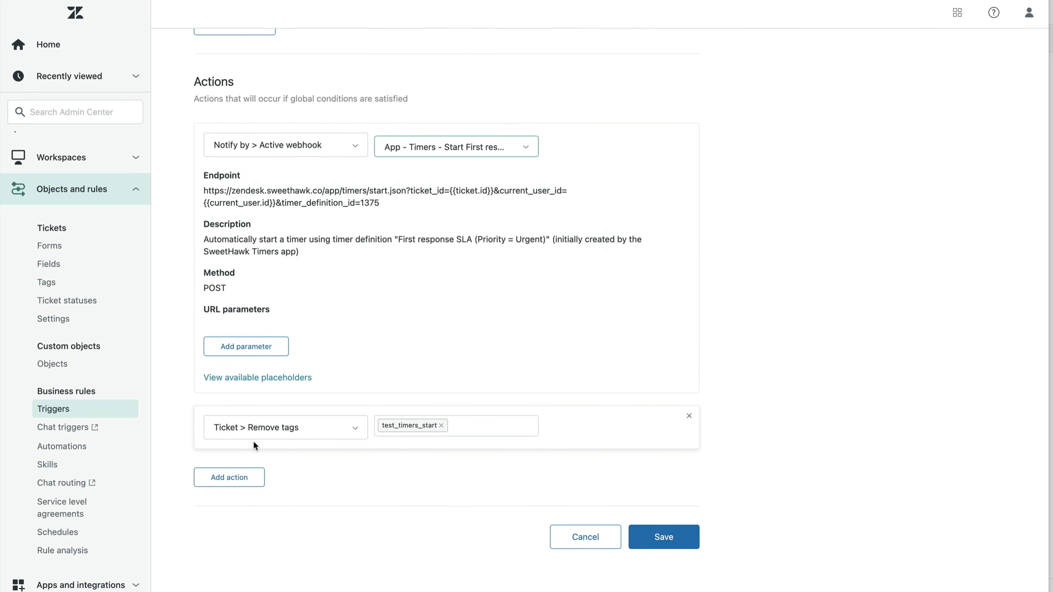
{"action": "left_click", "coordinate": [689, 416]}
{"action": "scroll", "coordinate": [698, 357], "scroll_direction": "up", "scroll_amount": 8}
{"action": "scroll", "coordinate": [698, 357], "scroll_direction": "down", "scroll_amount": 8}
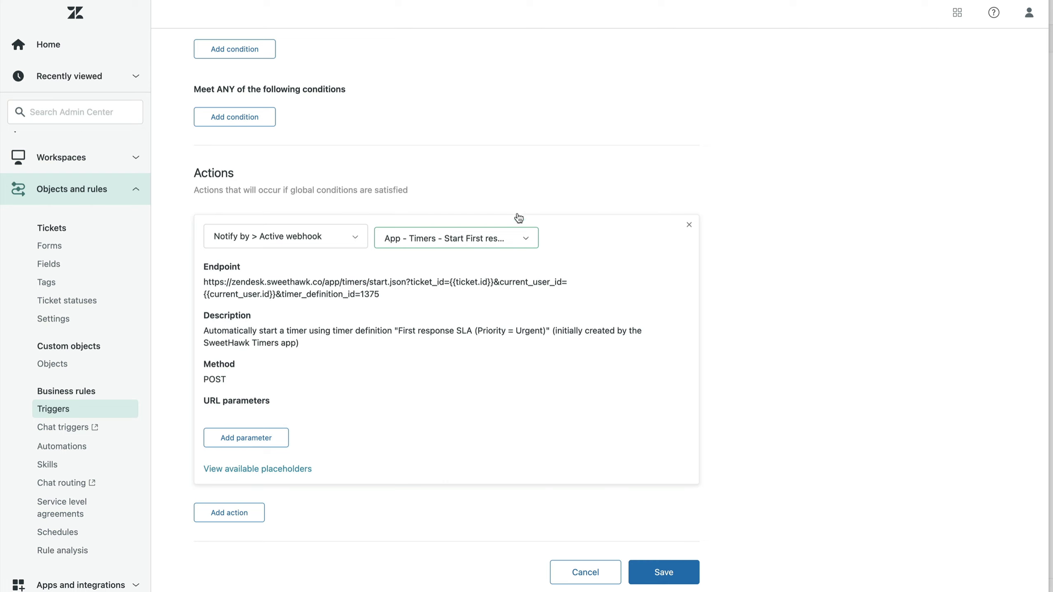
Step: Add a Meet ALL condition: Ticket > Priority changed to Urgent
{"action": "scroll", "coordinate": [517, 212], "scroll_direction": "up", "scroll_amount": 5}
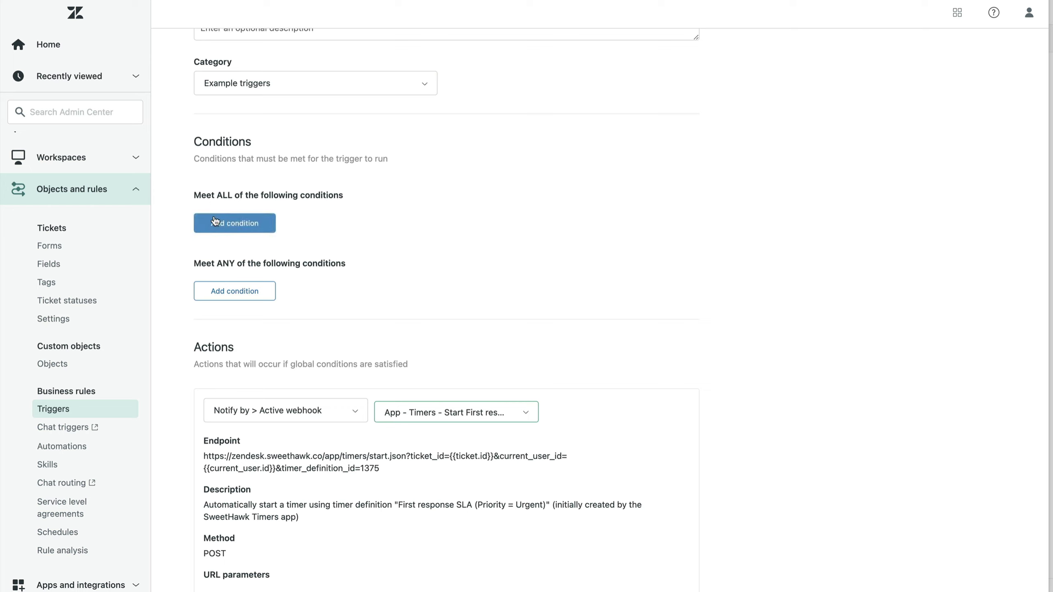
{"action": "left_click", "coordinate": [243, 224]}
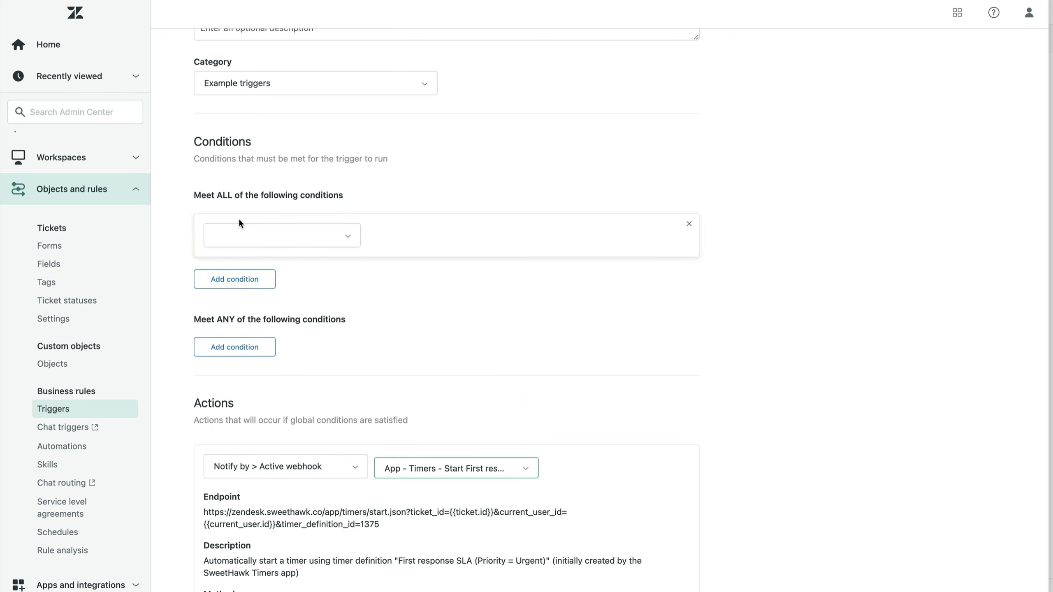
{"action": "left_click", "coordinate": [240, 226]}
{"action": "type", "text": "p"}
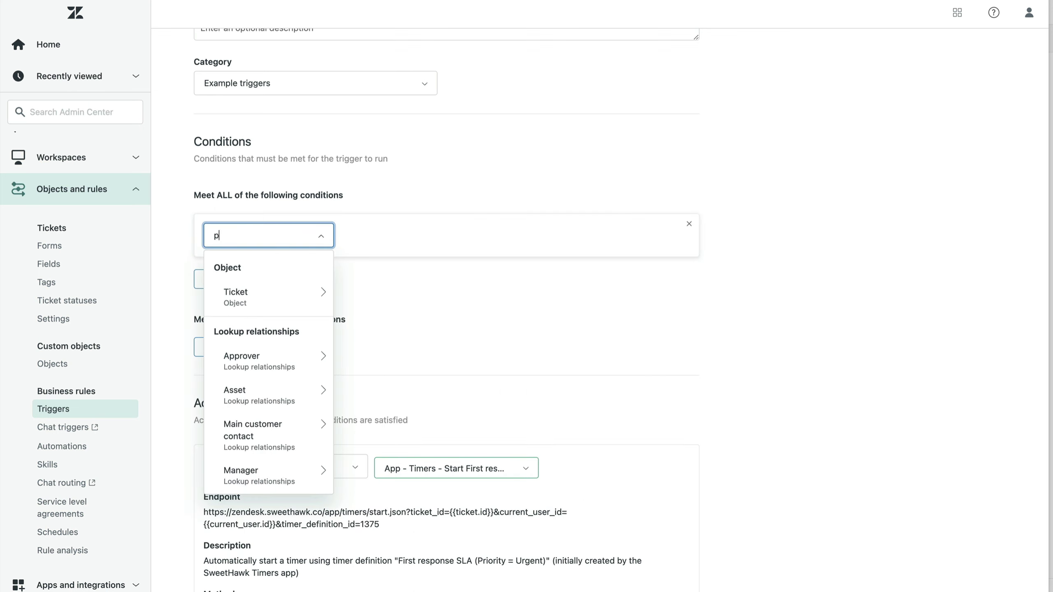
{"action": "type", "text": "rio"}
{"action": "left_click", "coordinate": [242, 284]}
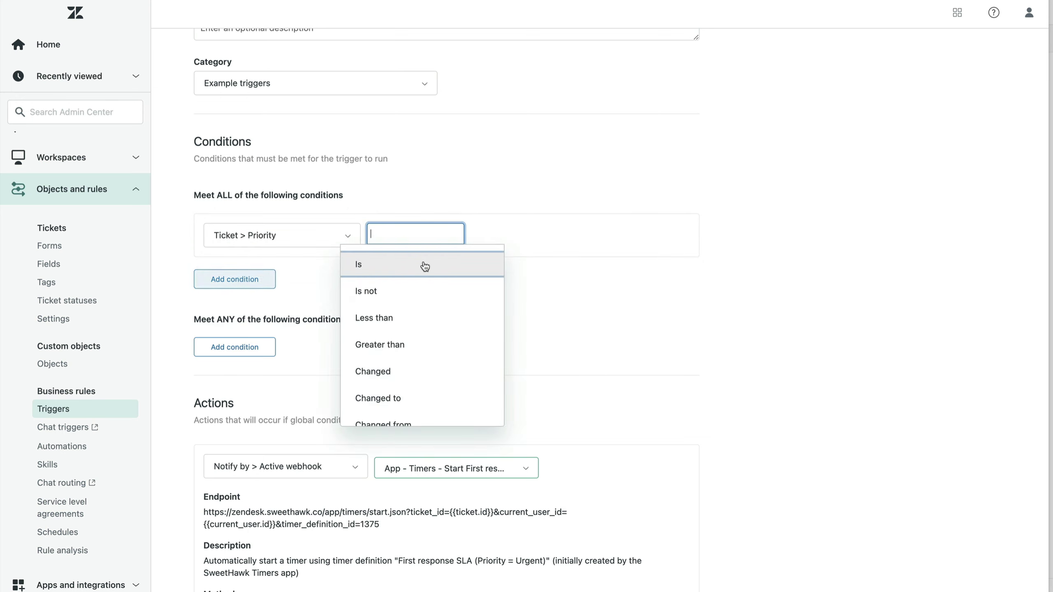
{"action": "left_click", "coordinate": [435, 399]}
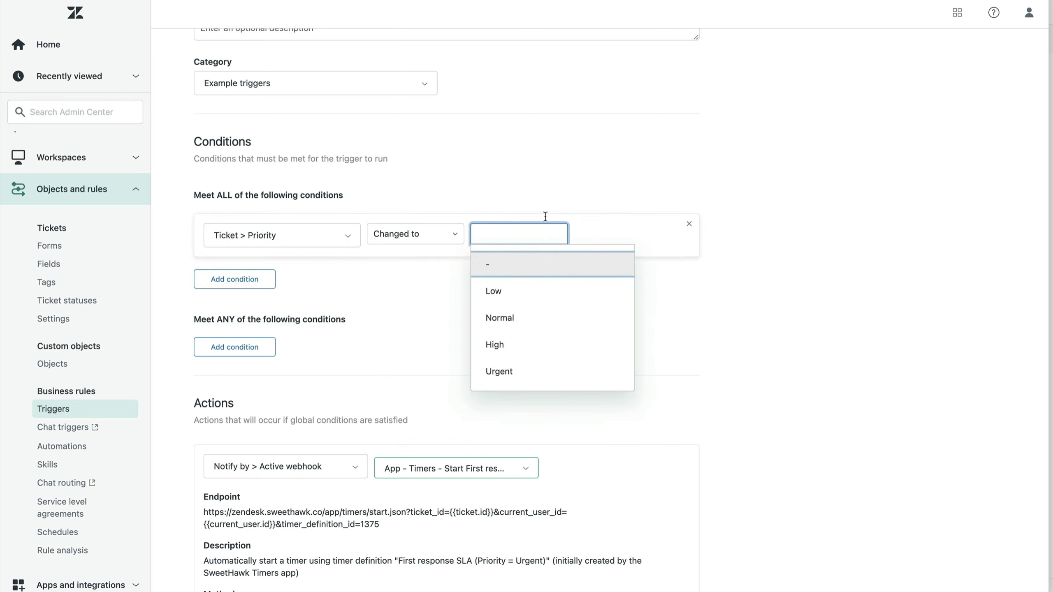
{"action": "left_click", "coordinate": [523, 365]}
{"action": "scroll", "coordinate": [701, 353], "scroll_direction": "down", "scroll_amount": 5}
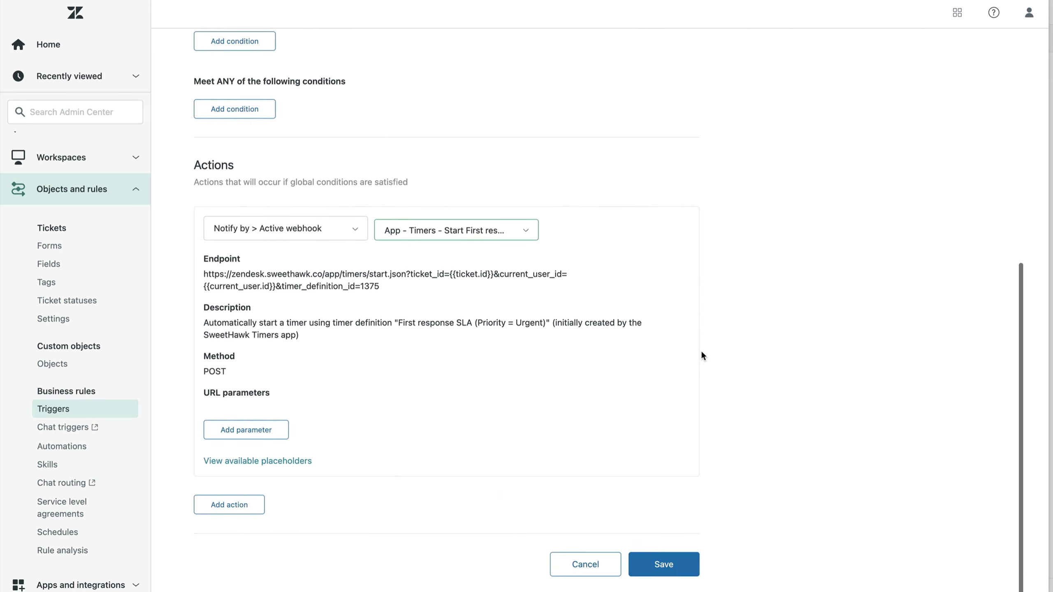
{"action": "scroll", "coordinate": [706, 255], "scroll_direction": "up", "scroll_amount": 2}
{"action": "scroll", "coordinate": [706, 255], "scroll_direction": "up", "scroll_amount": 2}
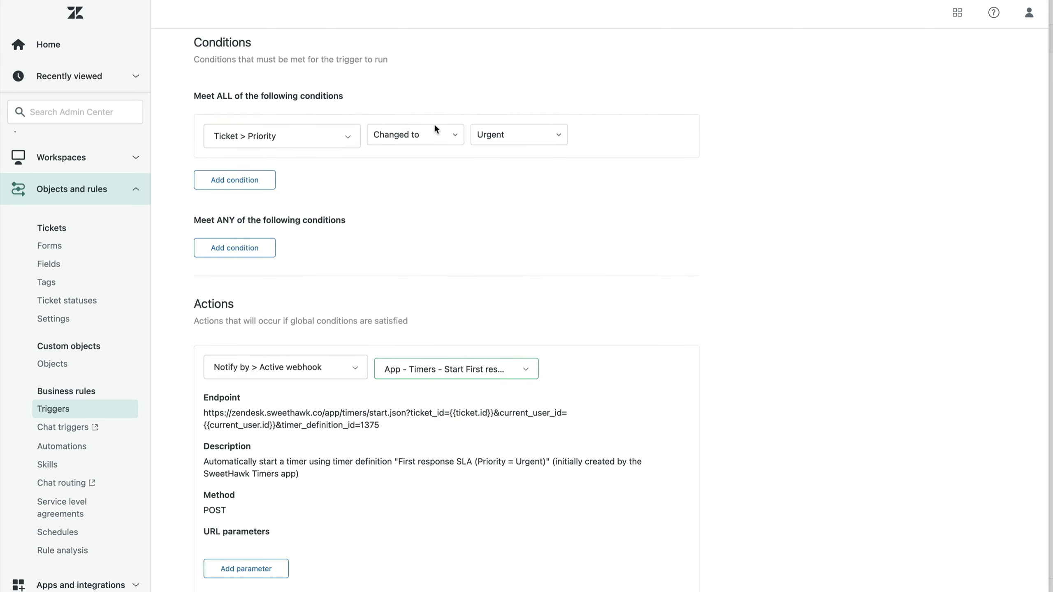
Step: Add a webhook URL parameter named identifier to the Urgent trigger, matching the Low trigger
{"action": "scroll", "coordinate": [464, 174], "scroll_direction": "down", "scroll_amount": 3}
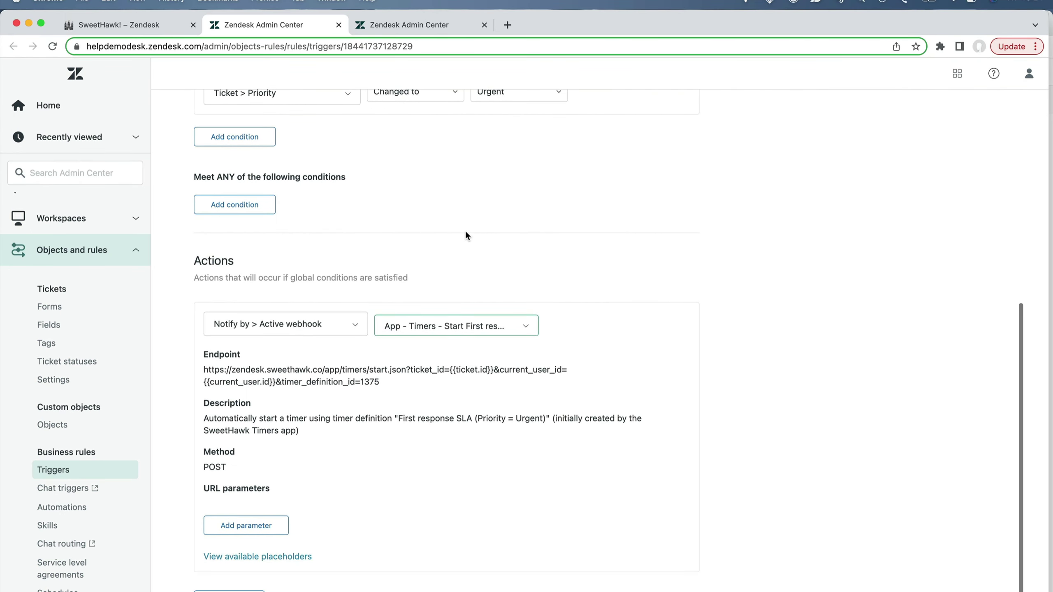
{"action": "left_click", "coordinate": [397, 25]}
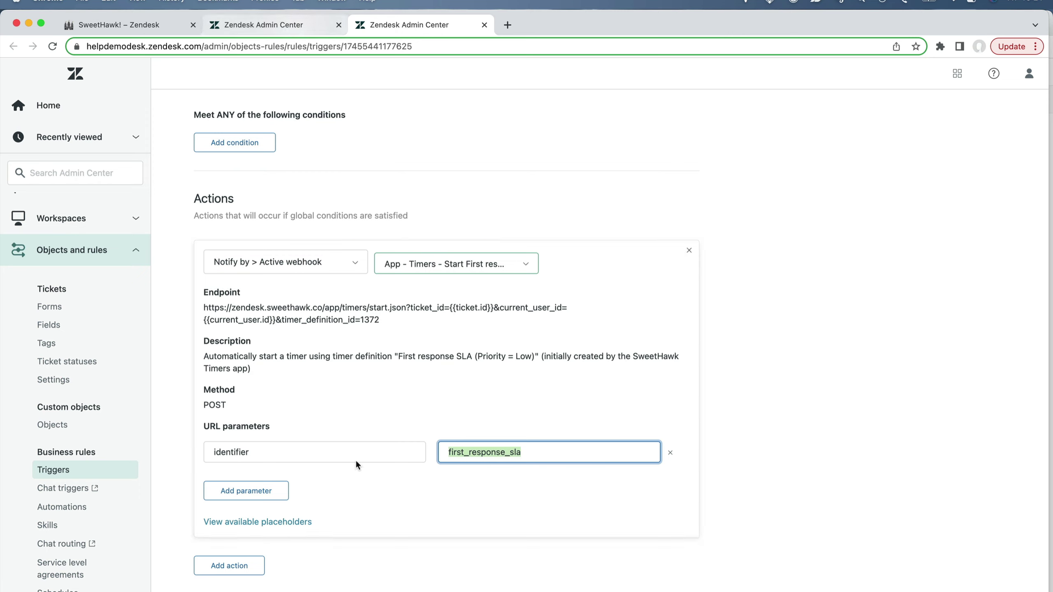
{"action": "double_click", "coordinate": [251, 455]}
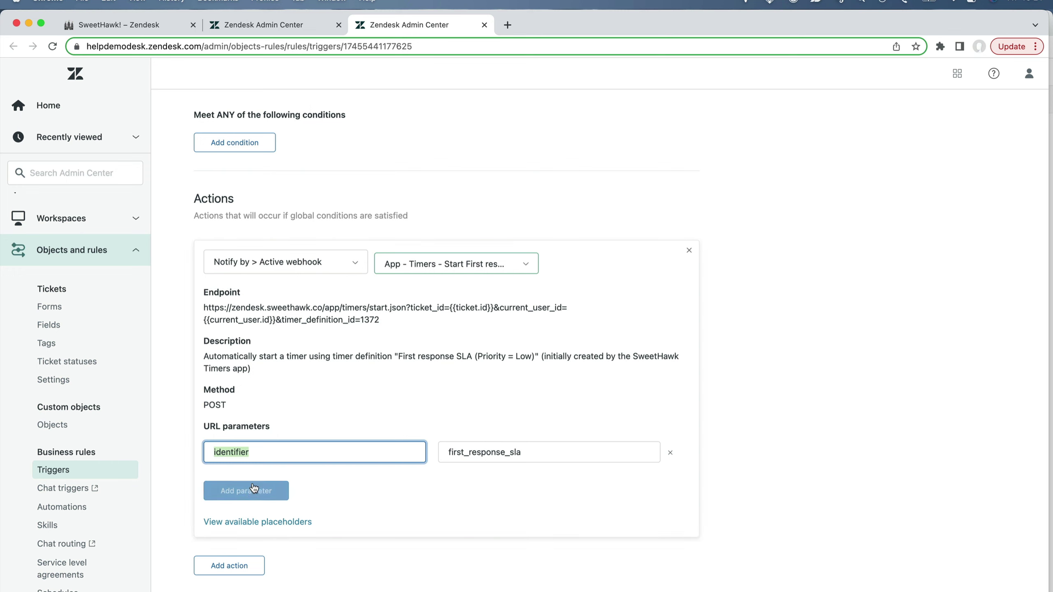
{"action": "left_click", "coordinate": [286, 26]}
{"action": "left_click", "coordinate": [247, 516]}
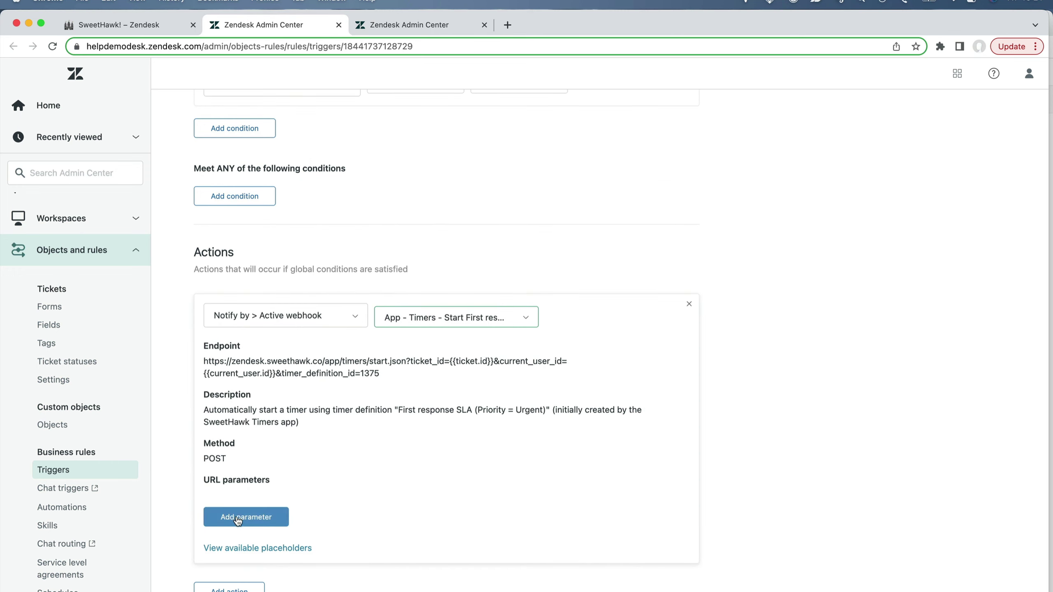
{"action": "left_click", "coordinate": [287, 506]}
{"action": "left_click", "coordinate": [287, 535]}
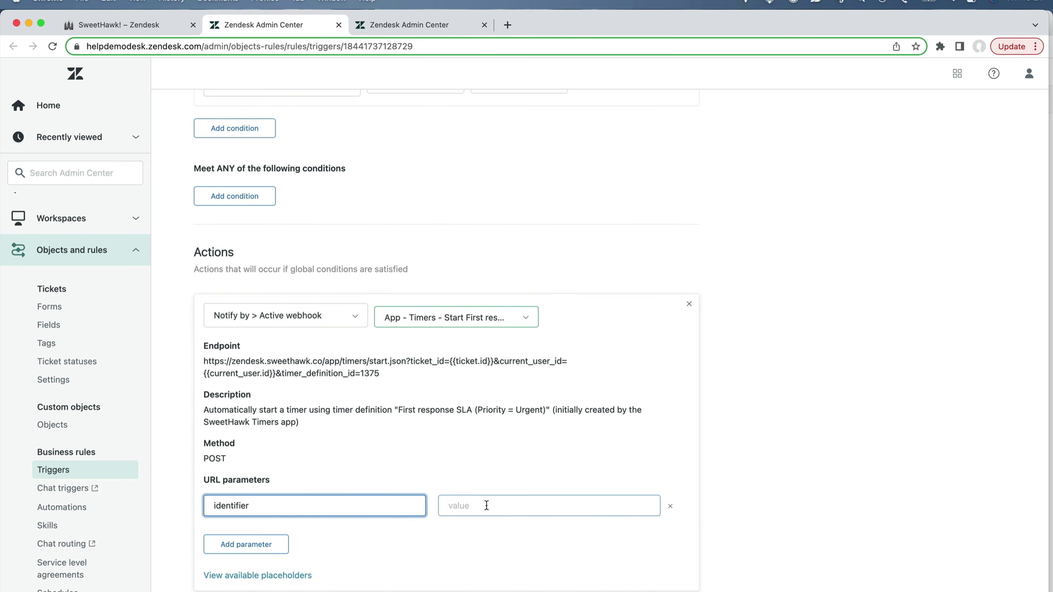
Step: Paste first_response_sla from the Low trigger as the parameter value and save the Urgent trigger
{"action": "left_click", "coordinate": [380, 26]}
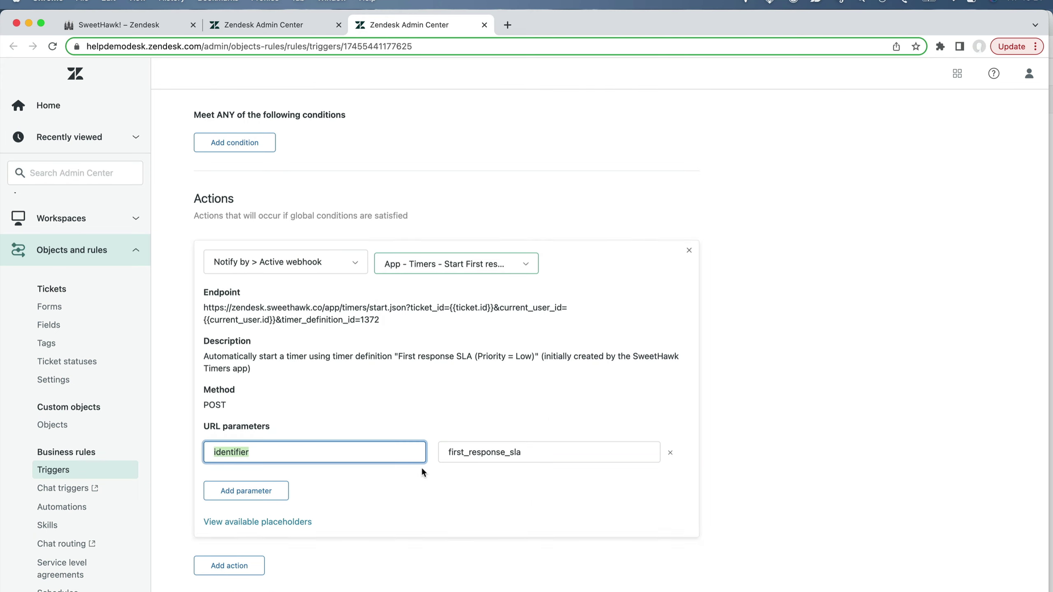
{"action": "double_click", "coordinate": [497, 453]}
{"action": "key", "text": "super+c"}
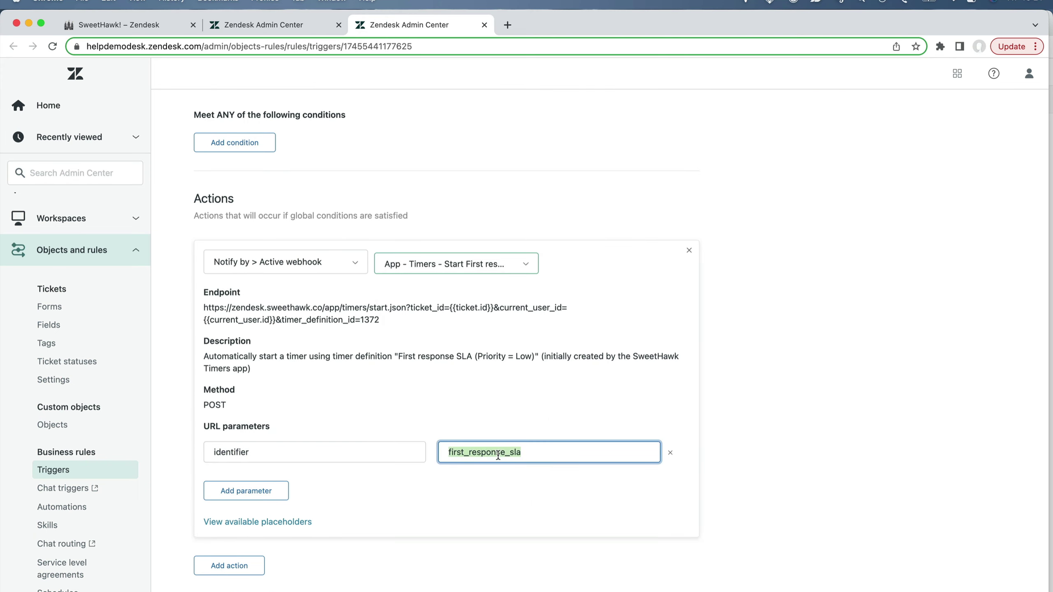
{"action": "left_click", "coordinate": [262, 26]}
{"action": "left_click", "coordinate": [498, 511]}
{"action": "key", "text": "super+v"}
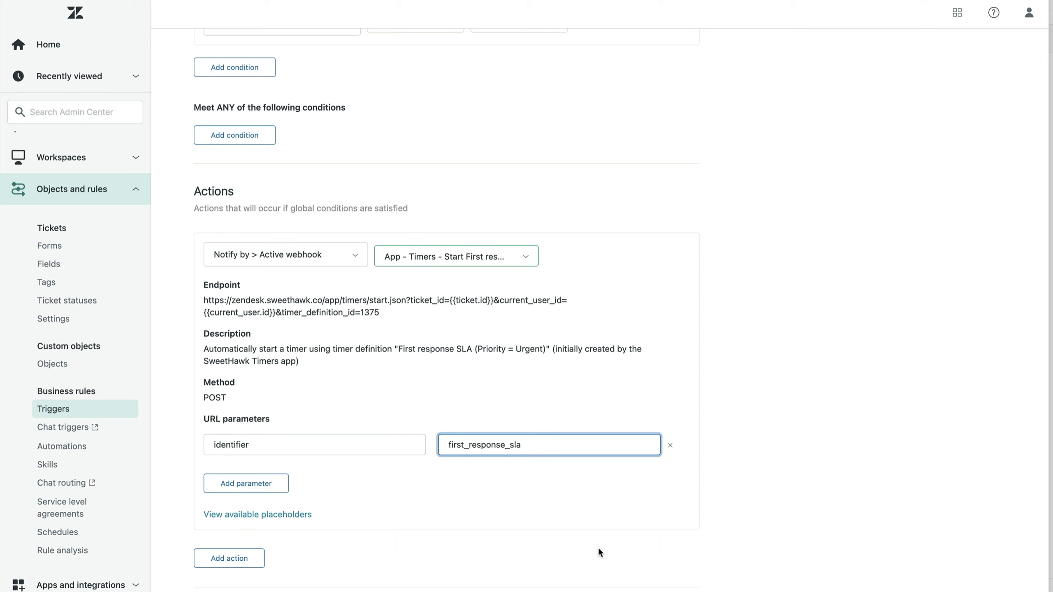
{"action": "scroll", "coordinate": [605, 550], "scroll_direction": "down", "scroll_amount": 3}
{"action": "left_click", "coordinate": [681, 575]}
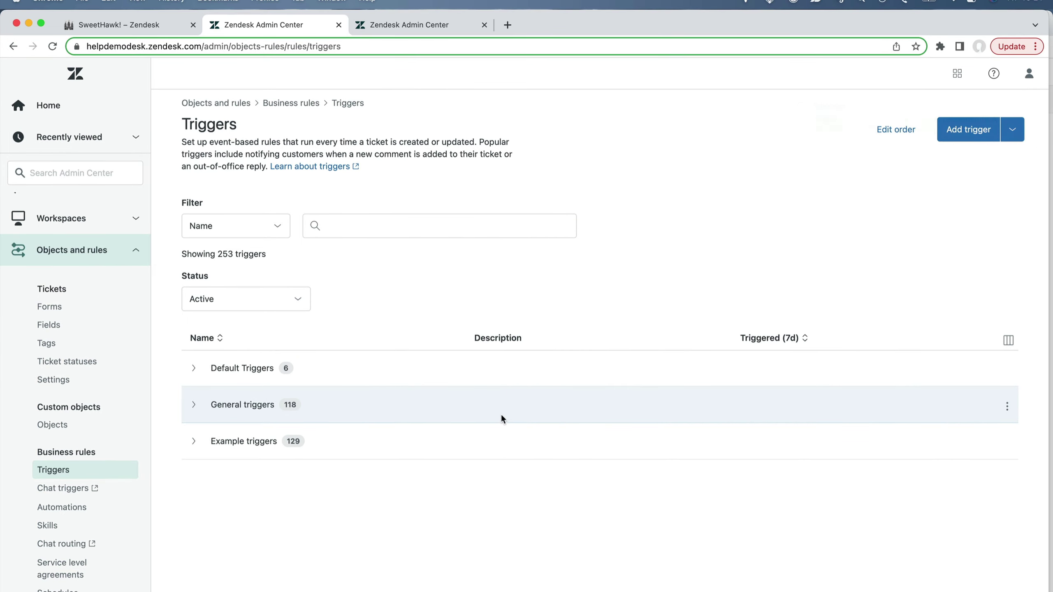
Step: Return to the SweetHawk Timers tab and scroll up the Timer definitions list
{"action": "left_click", "coordinate": [142, 25]}
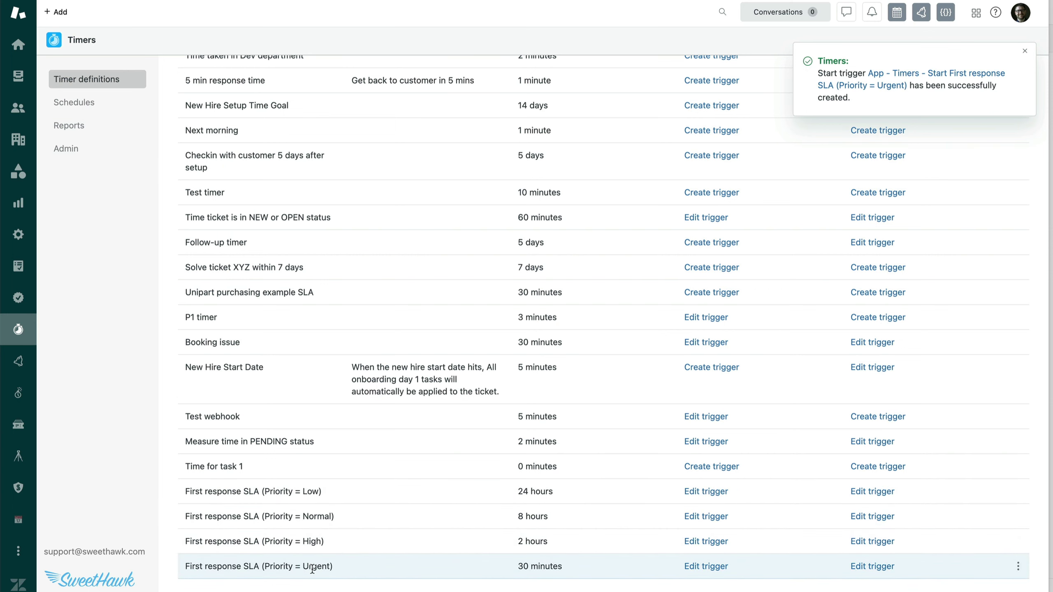
{"action": "scroll", "coordinate": [305, 518], "scroll_direction": "up", "scroll_amount": 7}
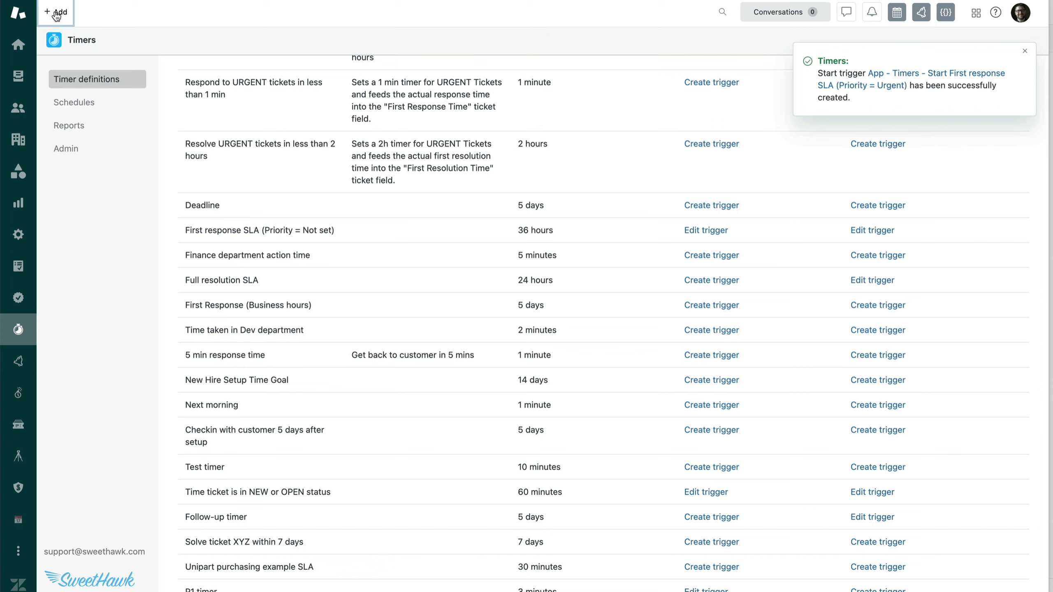
Step: Dismiss the notification and start a new ticket using the HR form
{"action": "left_click", "coordinate": [1024, 51]}
{"action": "left_click", "coordinate": [55, 11]}
{"action": "left_click", "coordinate": [71, 63]}
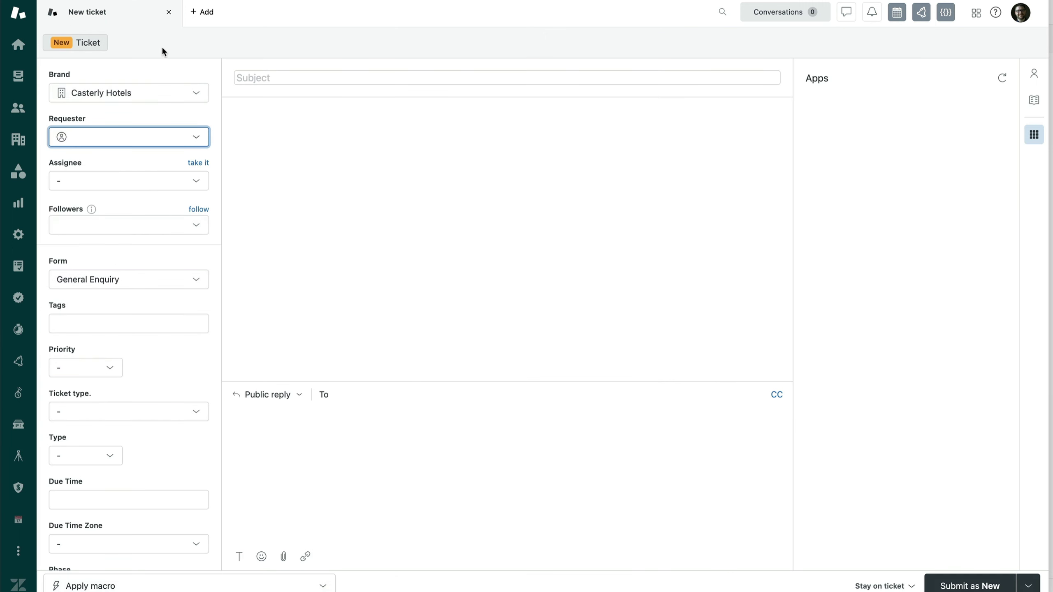
{"action": "left_click", "coordinate": [254, 77]}
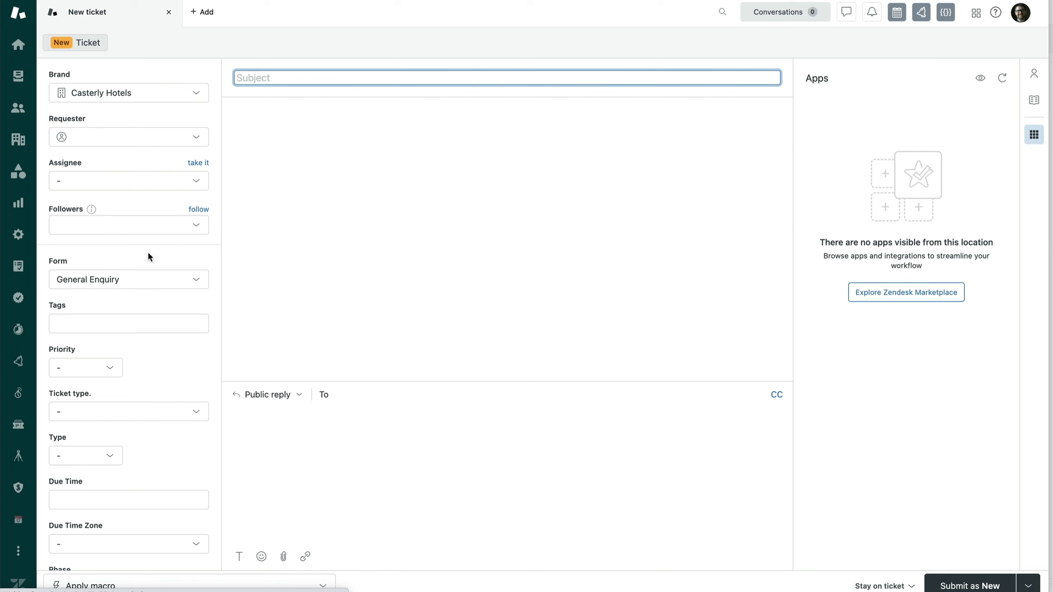
{"action": "left_click", "coordinate": [167, 287]}
{"action": "scroll", "coordinate": [124, 456], "scroll_direction": "down", "scroll_amount": 1}
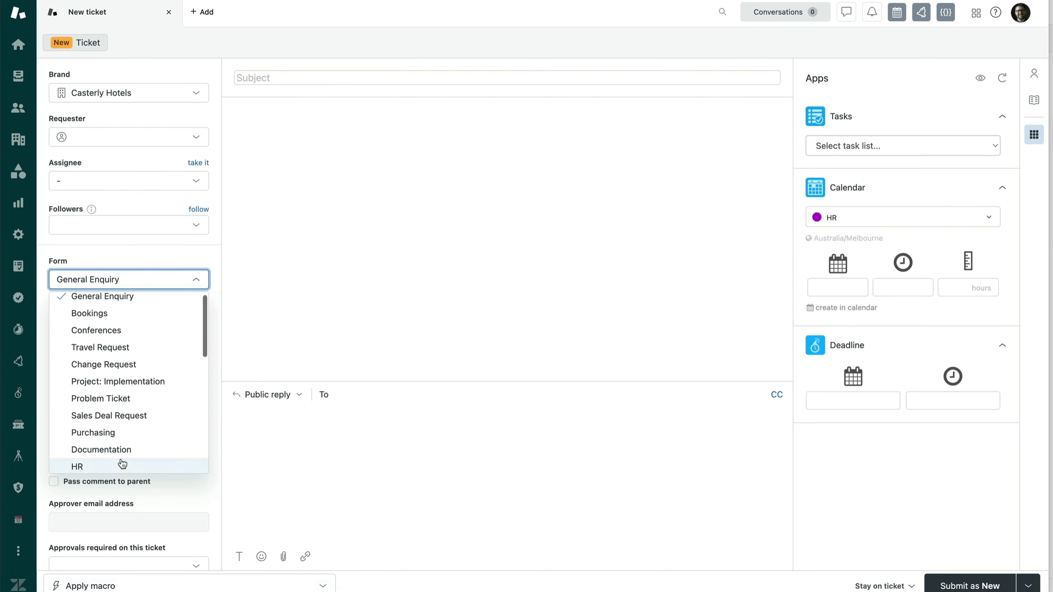
{"action": "left_click", "coordinate": [122, 465]}
Step: Enter subject 'test' and reply 'test', then submit the ticket as New
{"action": "left_click", "coordinate": [277, 77]}
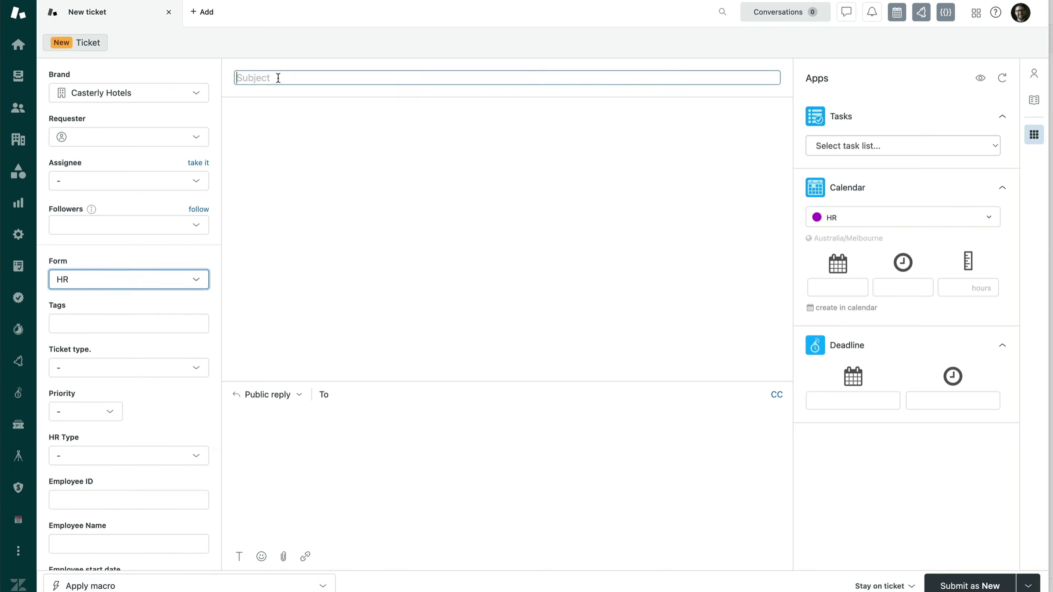
{"action": "type", "text": "test"}
{"action": "left_click", "coordinate": [300, 437]}
{"action": "type", "text": "test"}
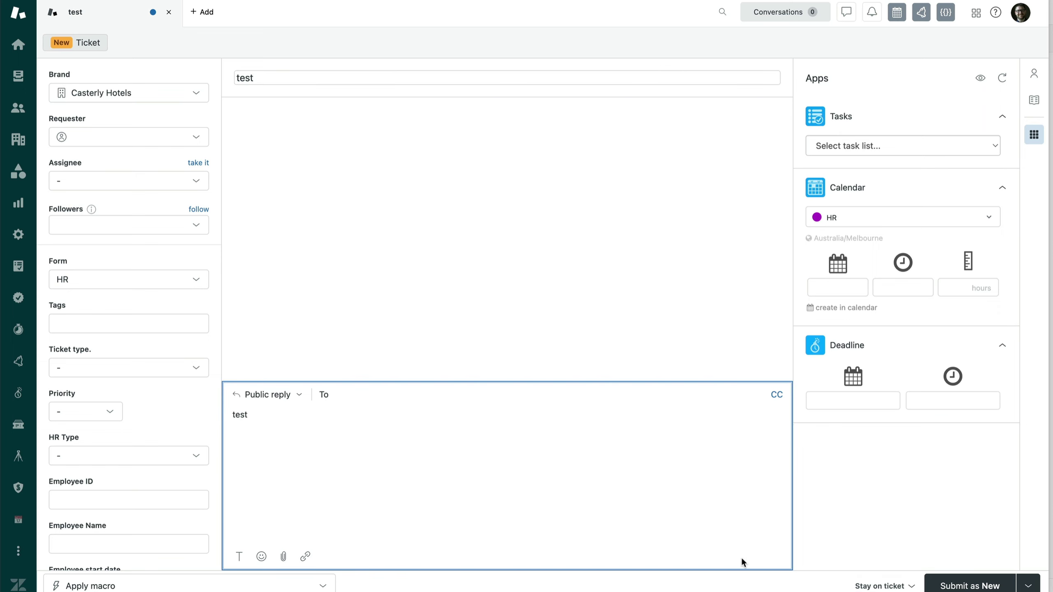
{"action": "left_click", "coordinate": [967, 585]}
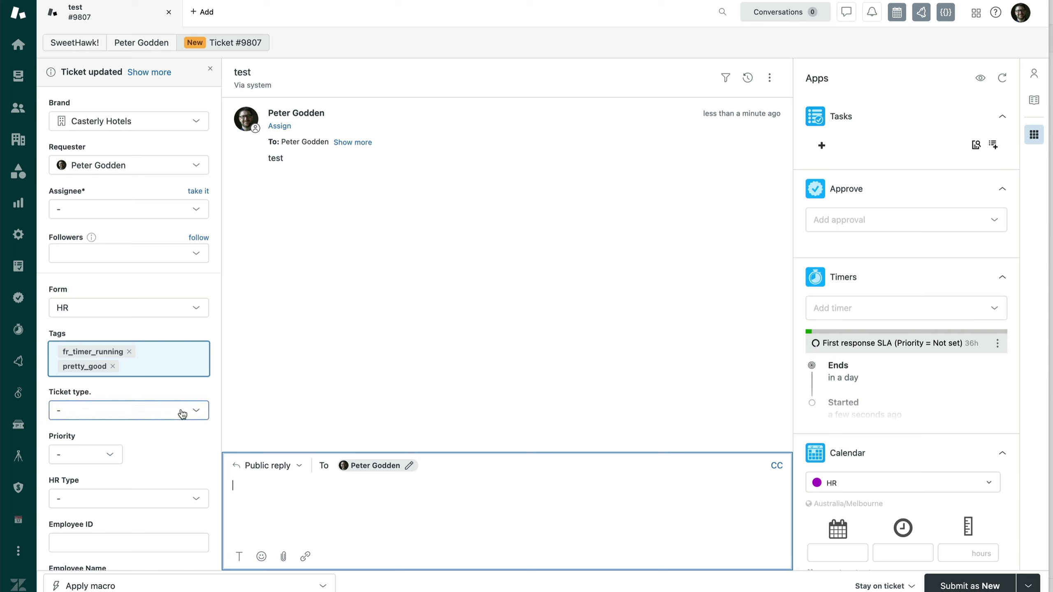
Step: Change the ticket priority to Normal and check the events log showing 479 minutes remaining
{"action": "left_click", "coordinate": [85, 456]}
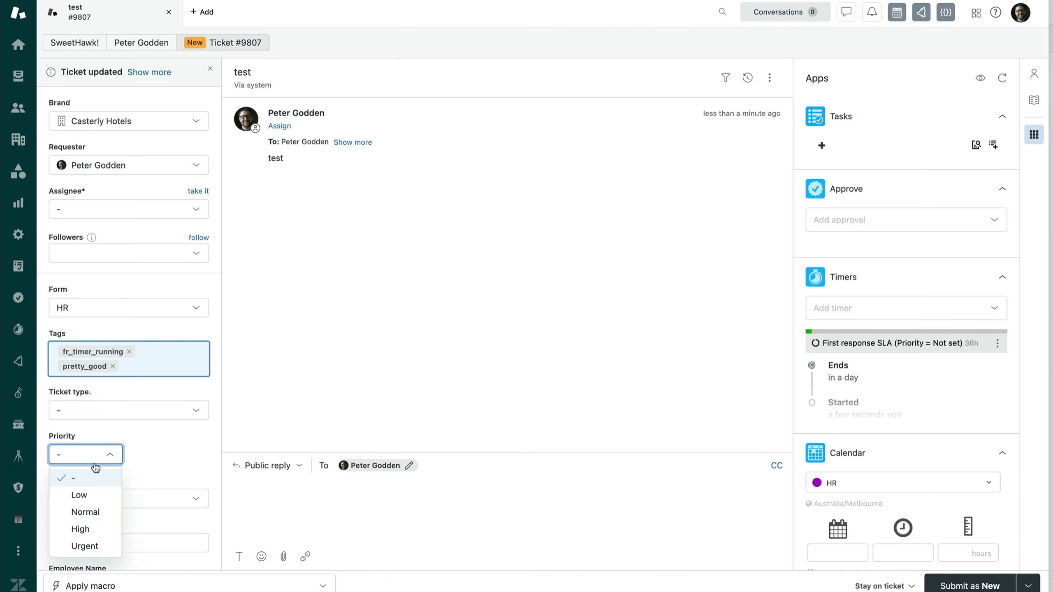
{"action": "left_click", "coordinate": [92, 512]}
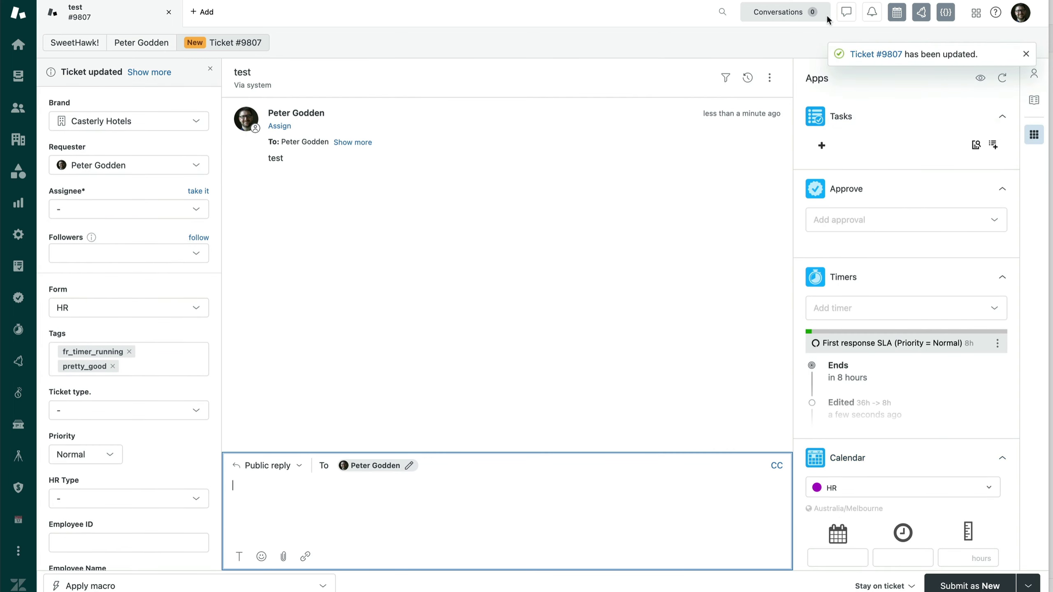
{"action": "left_click", "coordinate": [748, 80]}
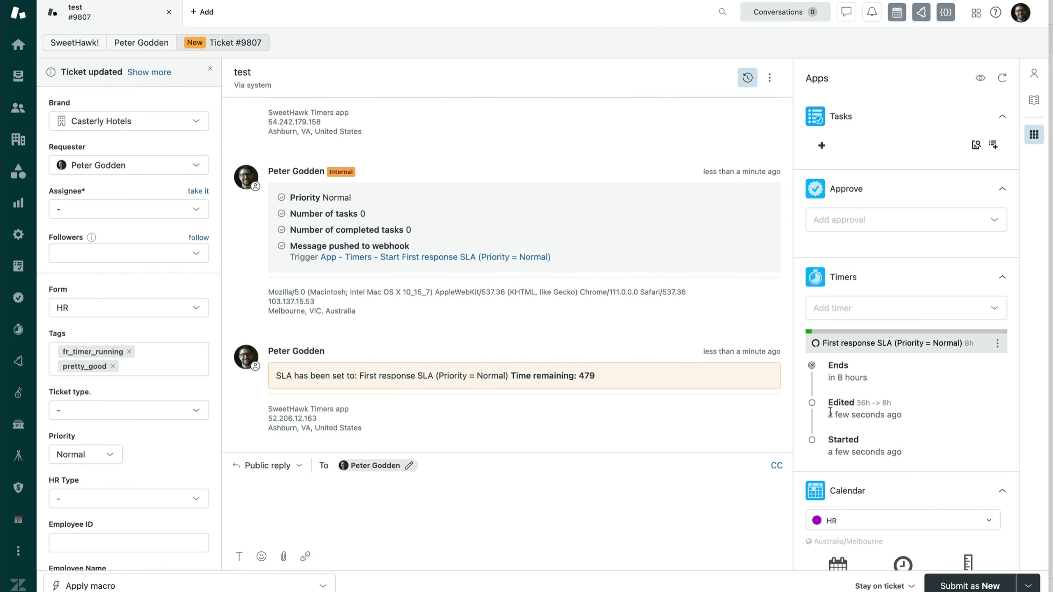
{"action": "mouse_move", "coordinate": [836, 412]}
{"action": "left_click_drag", "start_coordinate": [624, 376], "coordinate": [510, 376]}
{"action": "left_click_drag", "start_coordinate": [609, 376], "coordinate": [513, 378]}
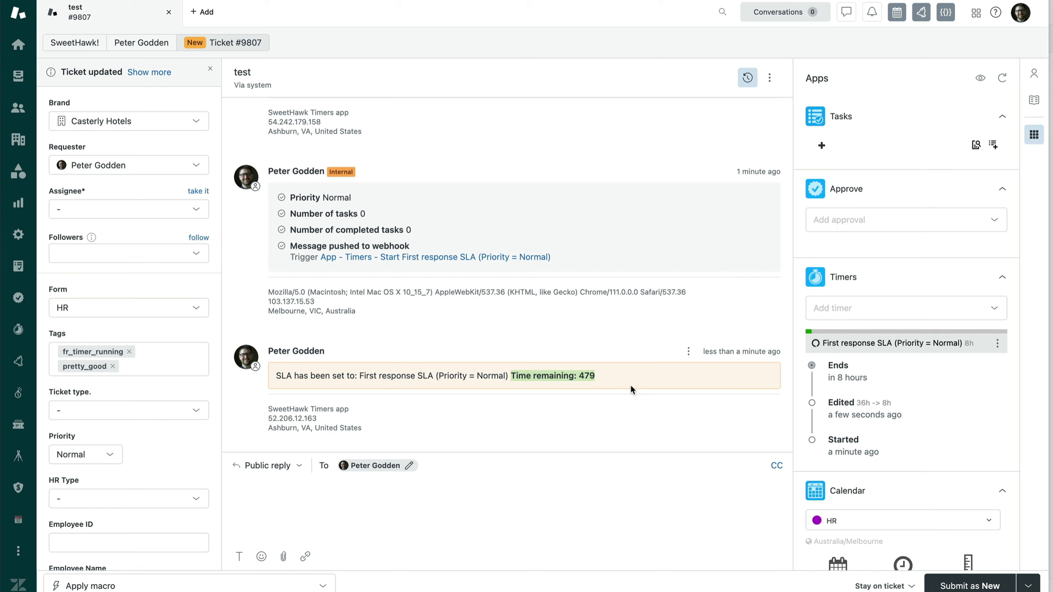
{"action": "left_click_drag", "start_coordinate": [612, 377], "coordinate": [512, 375]}
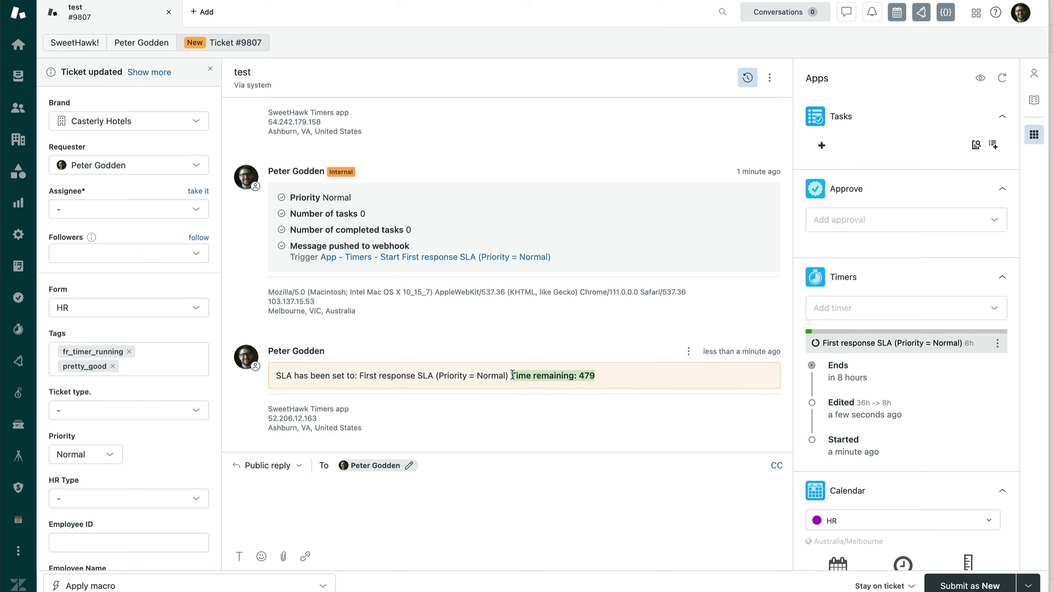
Step: Submit the ticket at Urgent priority and confirm the Urgent SLA timer shows 28 minutes remaining
{"action": "left_click", "coordinate": [100, 457]}
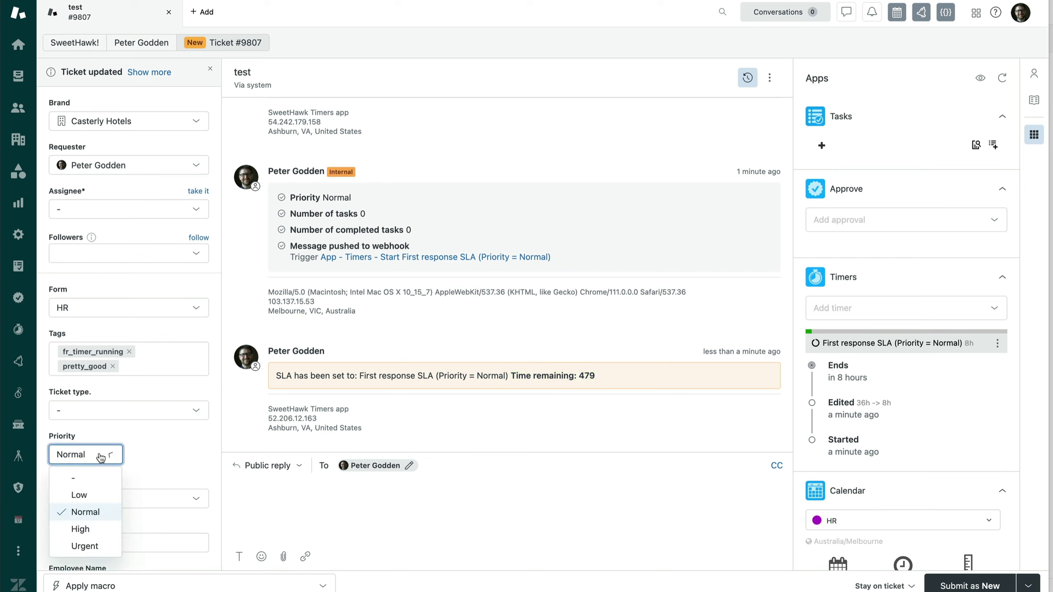
{"action": "left_click", "coordinate": [87, 546]}
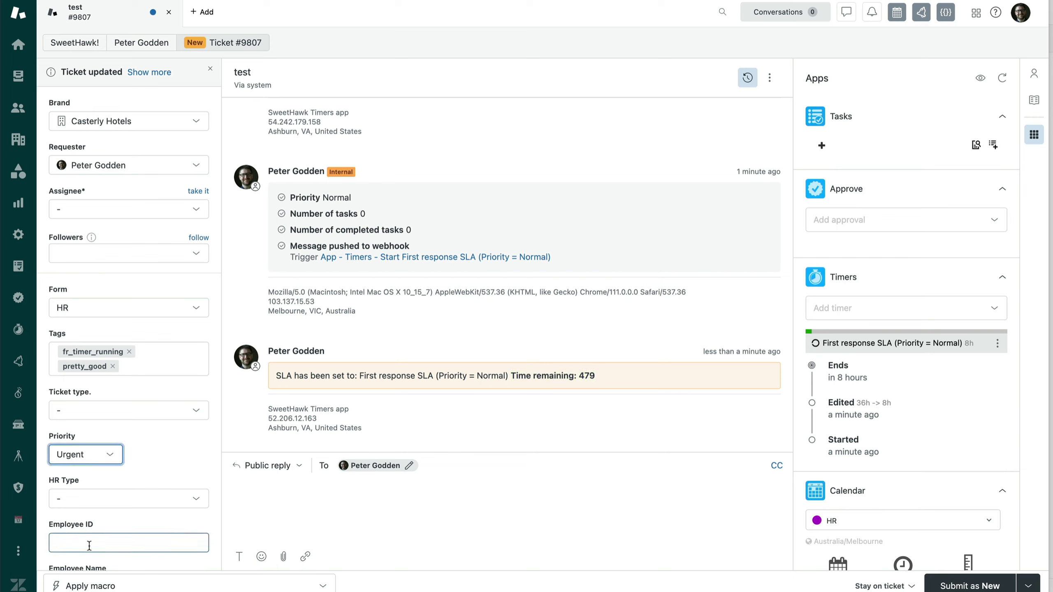
{"action": "left_click", "coordinate": [945, 576]}
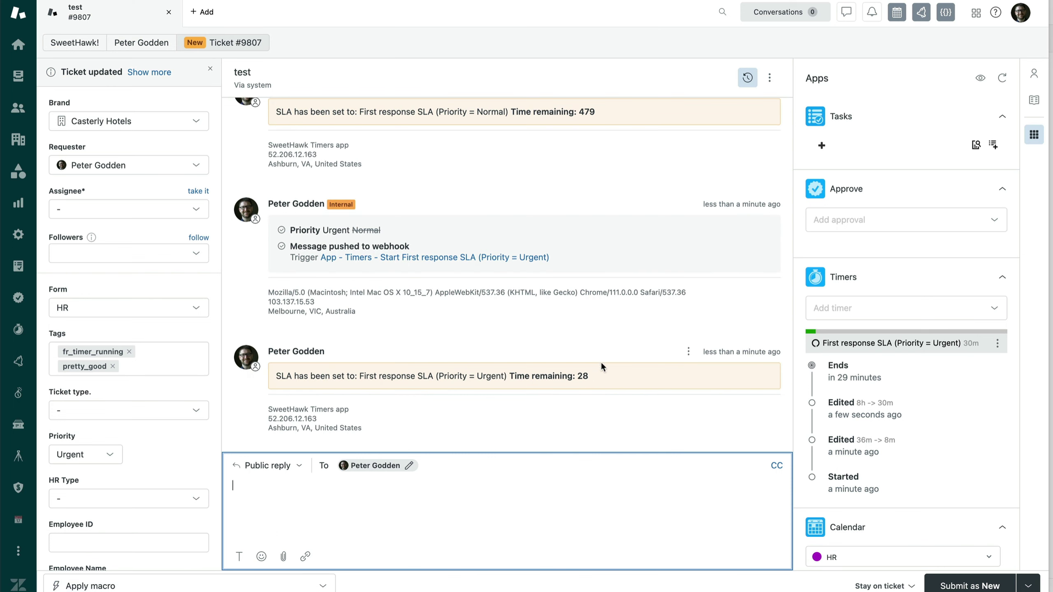
{"action": "left_click_drag", "start_coordinate": [510, 376], "coordinate": [591, 377]}
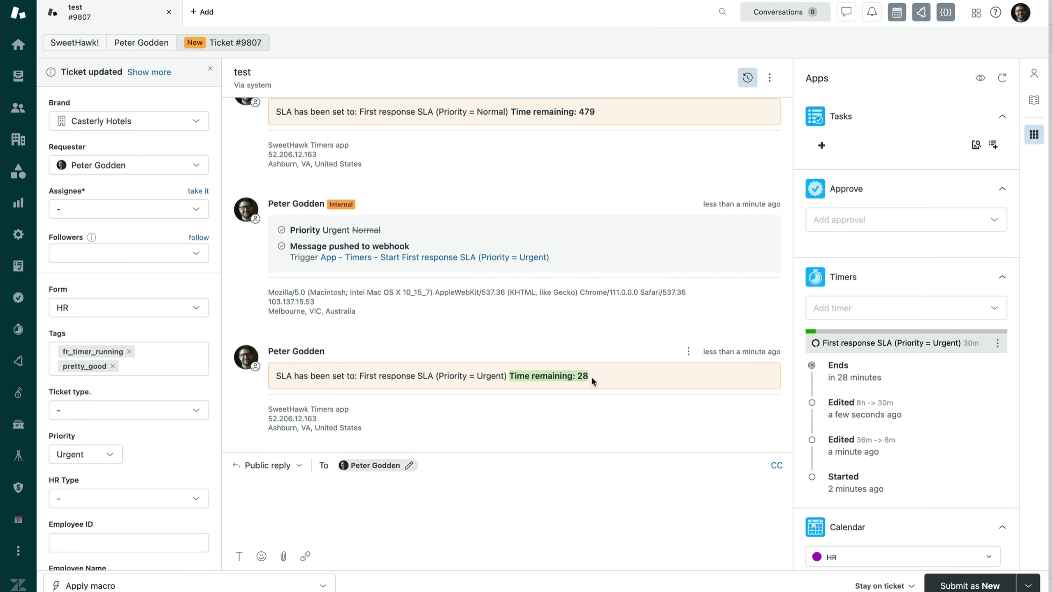